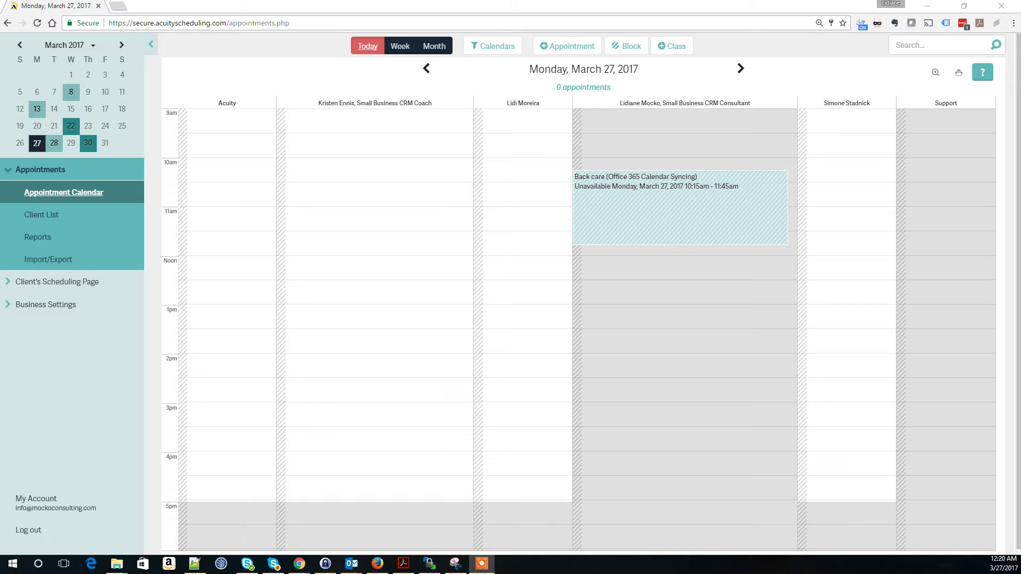
Step: Start a new blank intake form from Business Settings > Intake Form Questions
{"action": "left_click", "coordinate": [10, 309]}
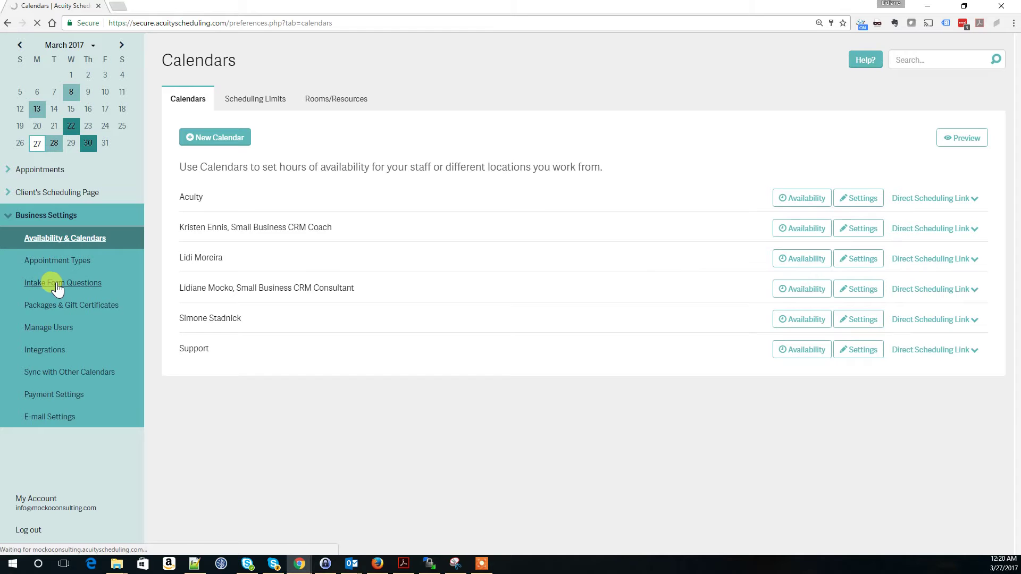
{"action": "left_click", "coordinate": [56, 287]}
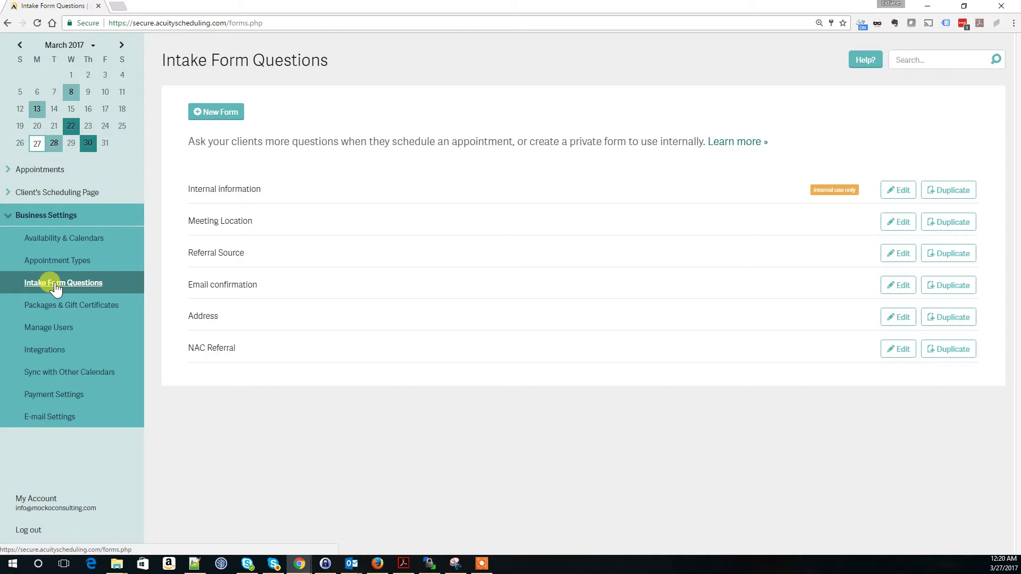
{"action": "left_click", "coordinate": [211, 113]}
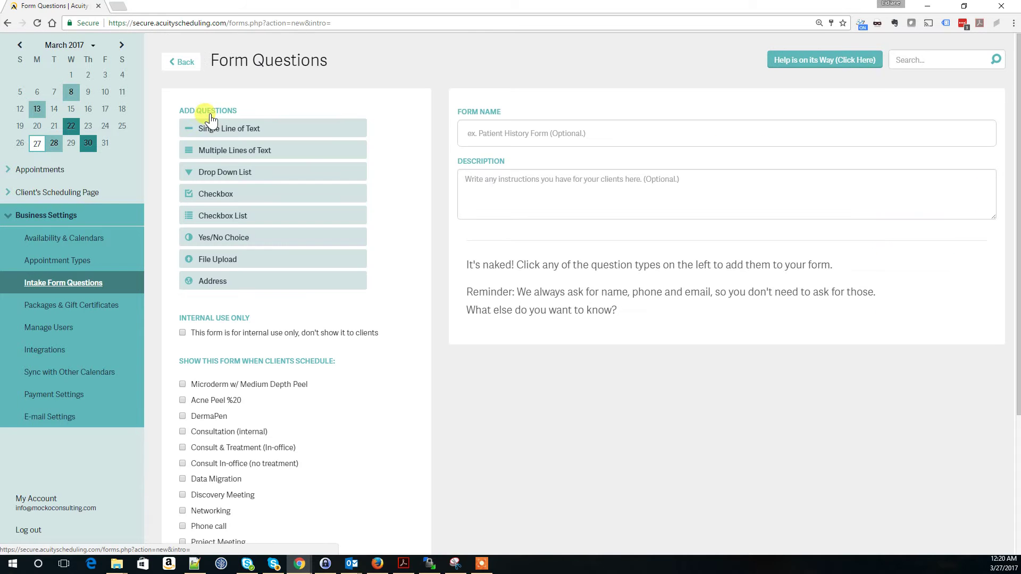
Step: Name the form 'Additional health questions' and describe it as gathering information from contacts before appointments
{"action": "left_click", "coordinate": [486, 134]}
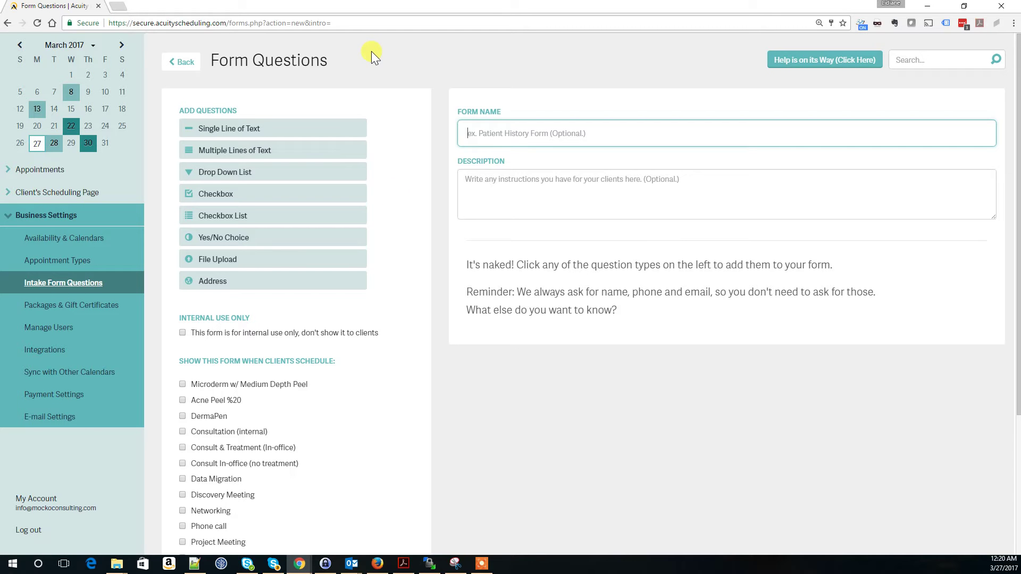
{"action": "type", "text": "Add"}
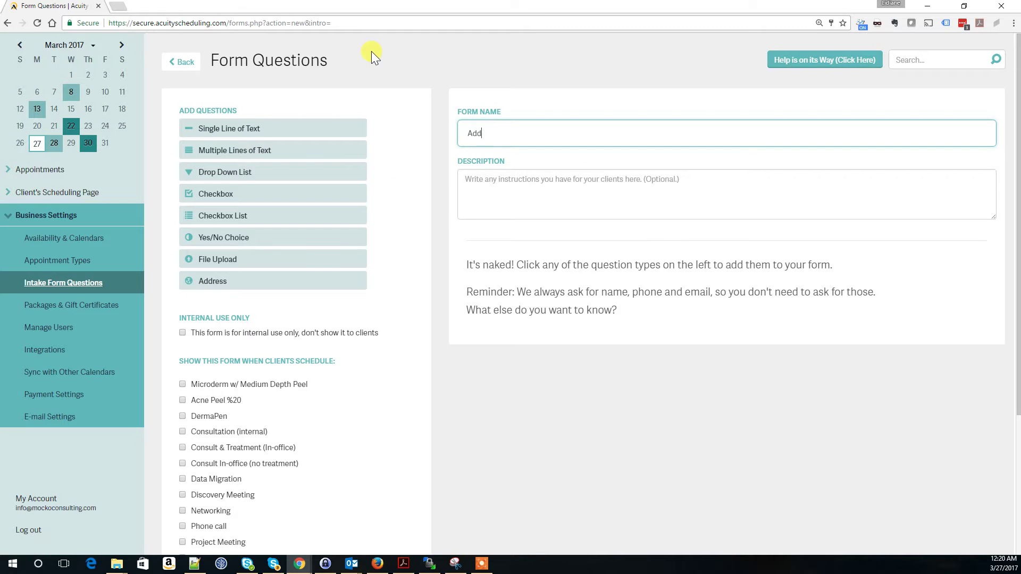
{"action": "type", "text": "itional health questions"}
{"action": "left_click", "coordinate": [566, 187]}
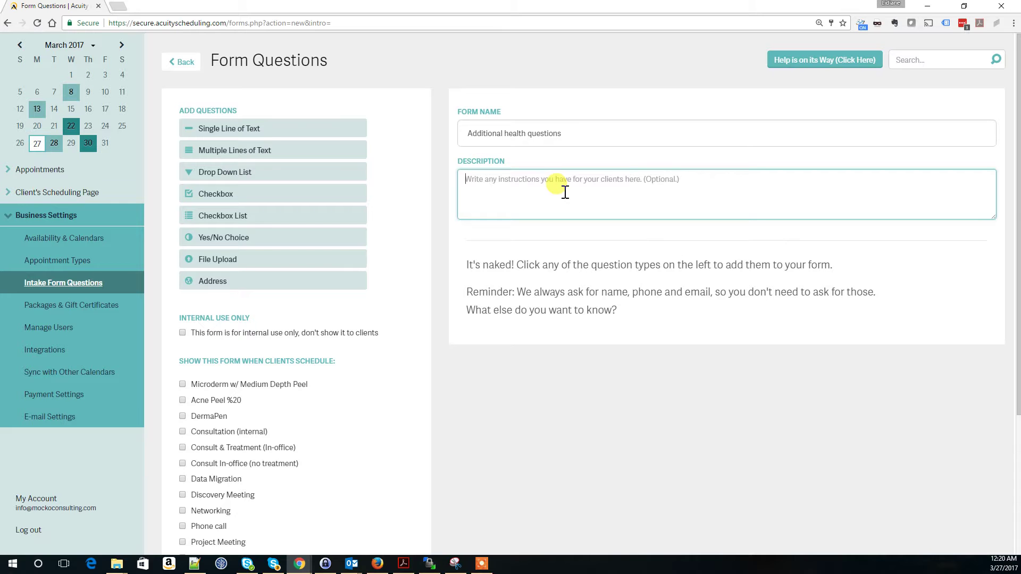
{"action": "type", "text": "Gathers "}
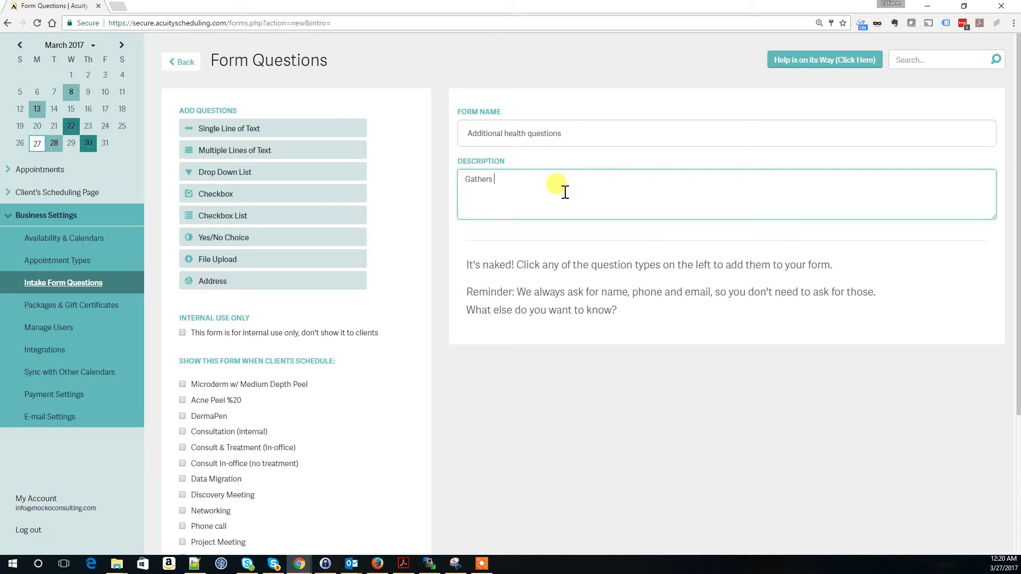
{"action": "type", "text": "additonal information from contacts prior t"}
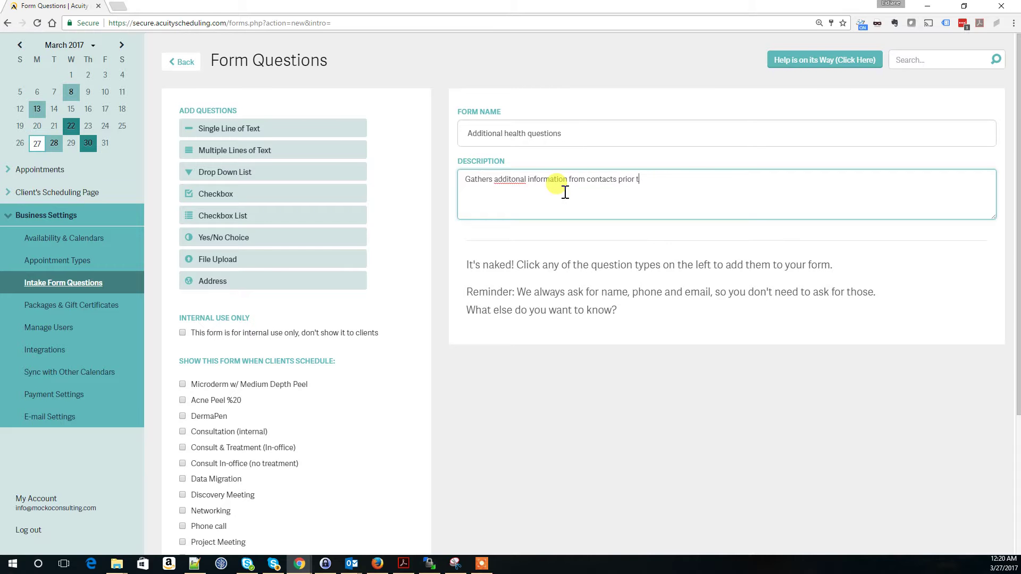
{"action": "type", "text": "o appointment."}
Step: Fix the misspelled 'additional' in the description using the spellcheck suggestion
{"action": "right_click", "coordinate": [513, 178]}
{"action": "left_click", "coordinate": [539, 182]}
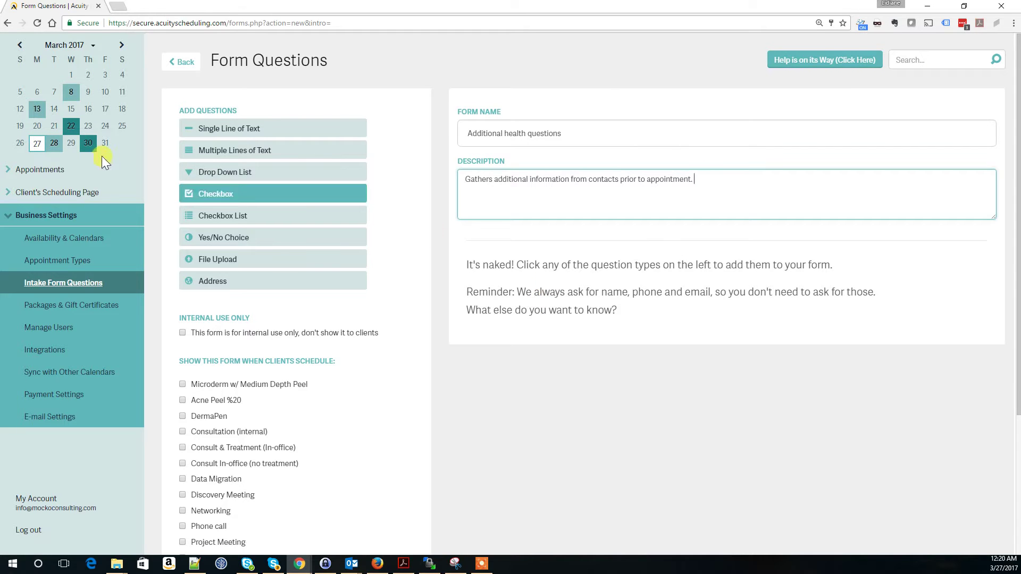
{"action": "left_click", "coordinate": [462, 133]}
{"action": "left_click_drag", "start_coordinate": [533, 125], "coordinate": [576, 132]}
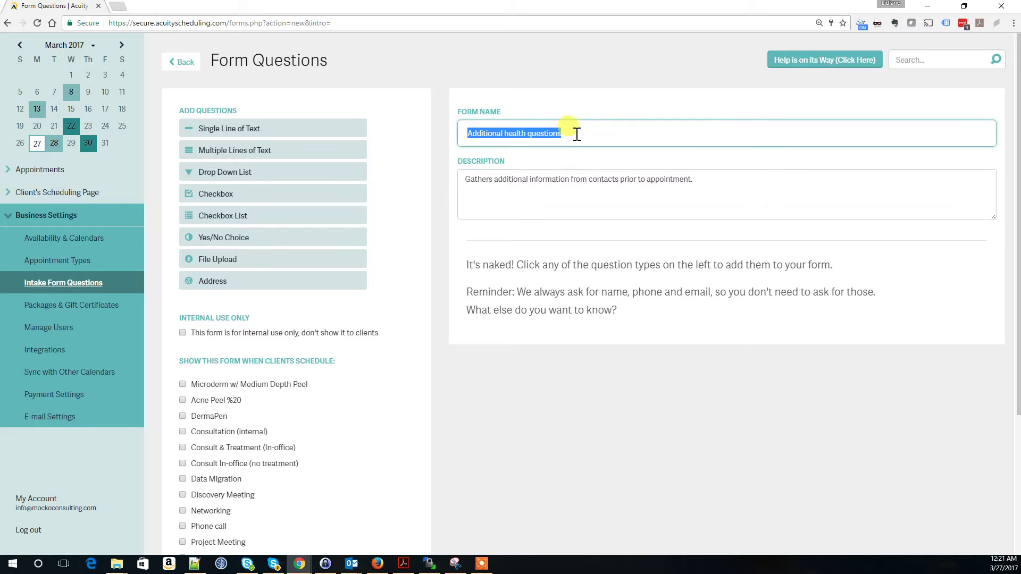
{"action": "left_click_drag", "start_coordinate": [711, 180], "coordinate": [429, 200]}
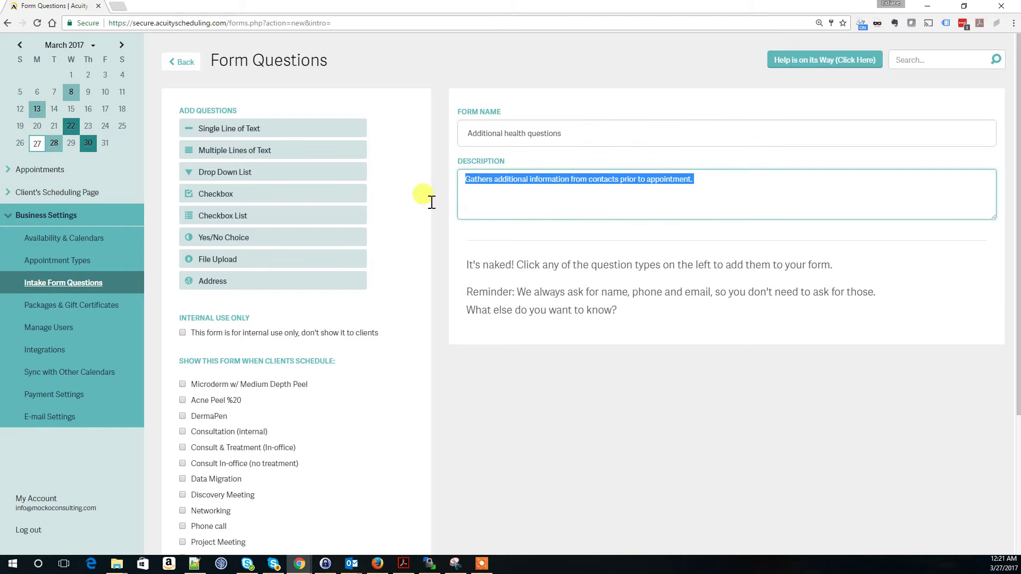
{"action": "left_click", "coordinate": [486, 205]}
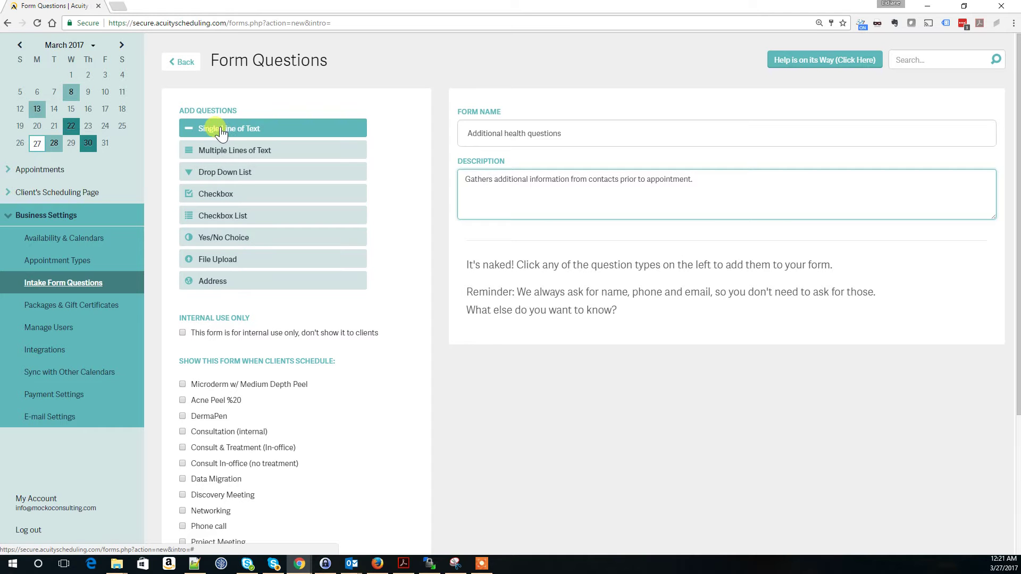
Step: Add a required single-line text question 'How old are you?' to the form
{"action": "left_click_drag", "start_coordinate": [226, 134], "coordinate": [562, 325]}
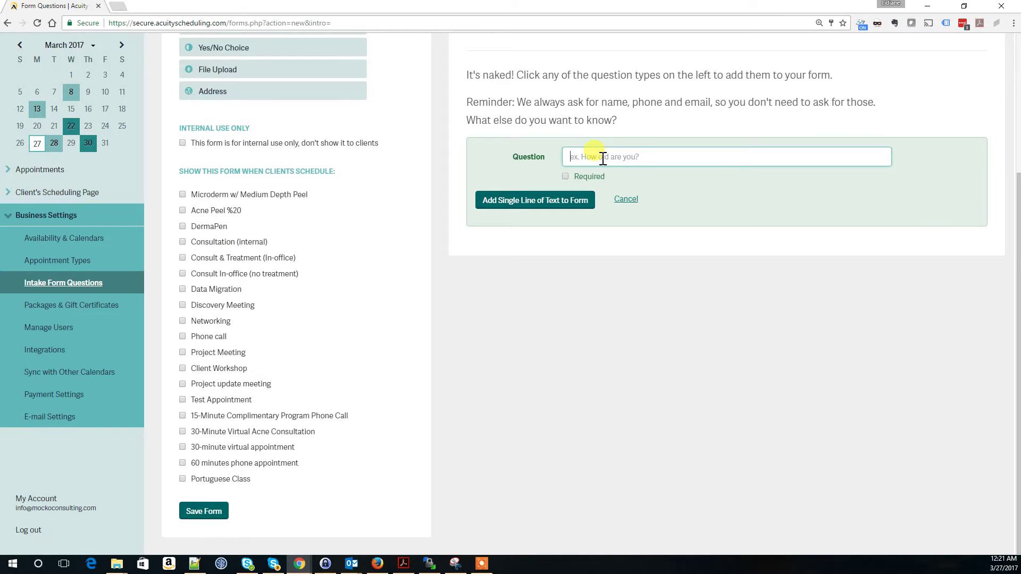
{"action": "type", "text": "How old are you?"}
{"action": "left_click", "coordinate": [565, 177]}
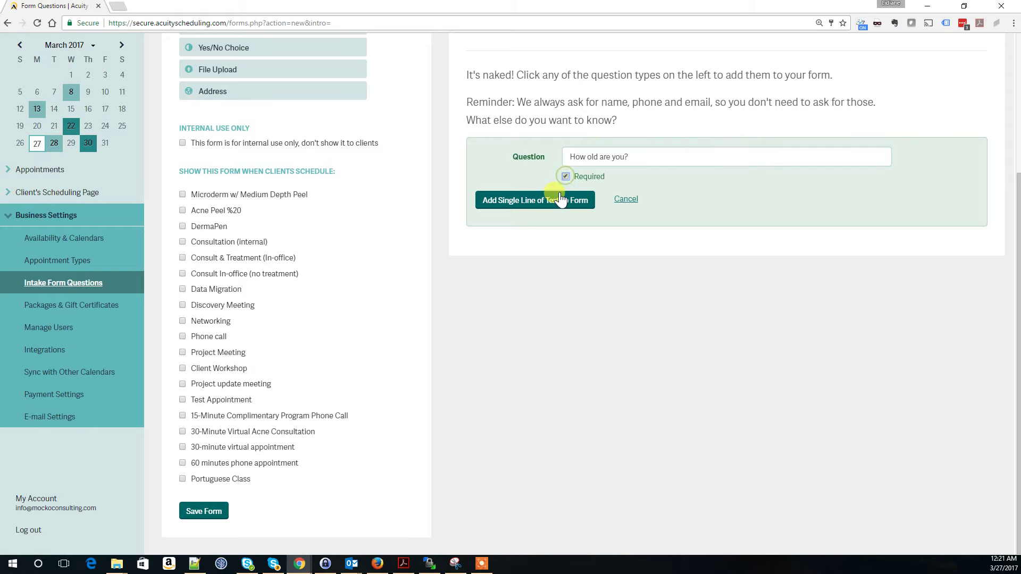
{"action": "left_click", "coordinate": [509, 204]}
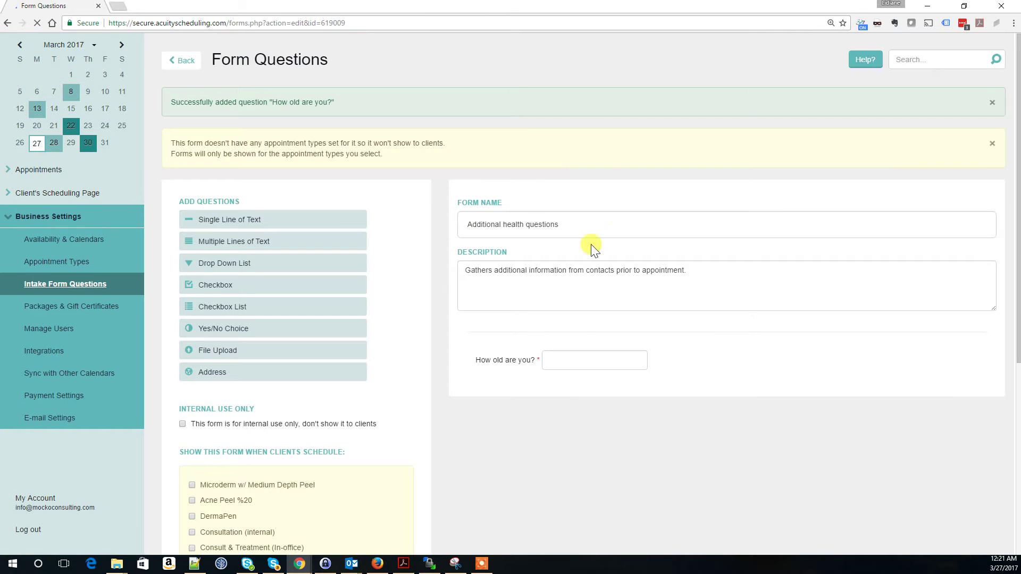
{"action": "mouse_move", "coordinate": [468, 353]}
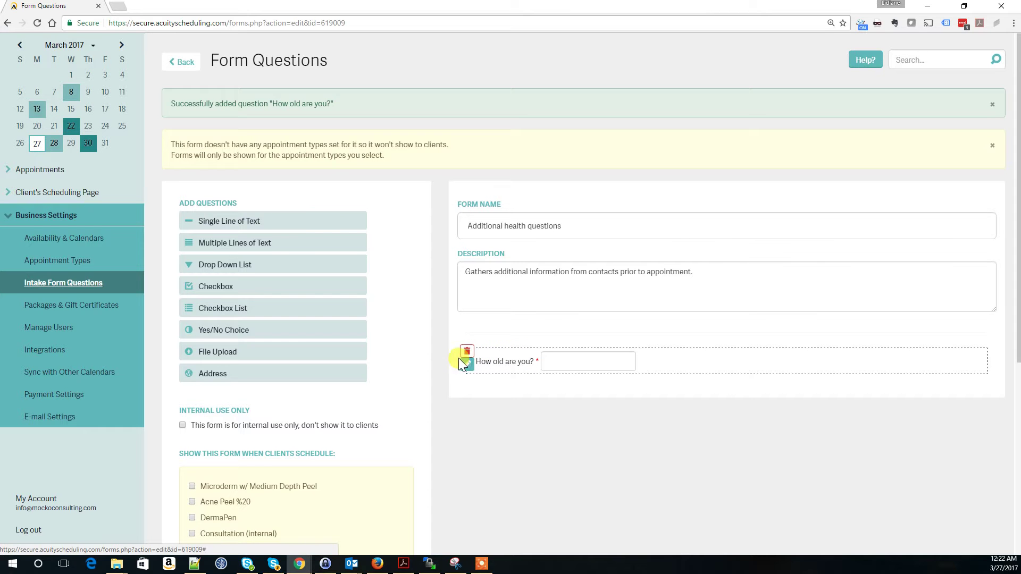
Step: Add a drop-down question asking 'How many times a week do you exercise?'
{"action": "left_click_drag", "start_coordinate": [240, 265], "coordinate": [588, 365]}
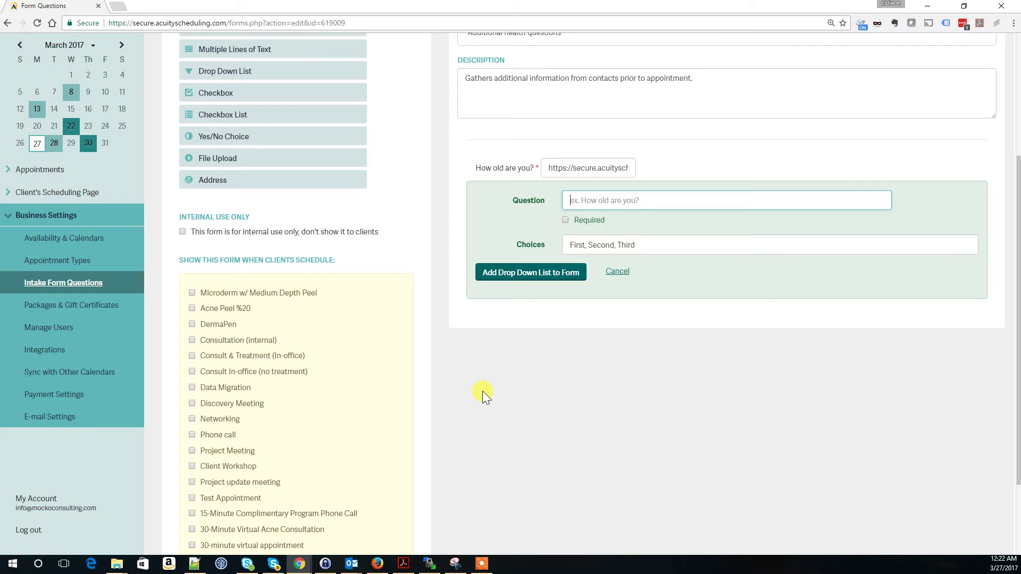
{"action": "type", "text": "How many times a week do you ex"}
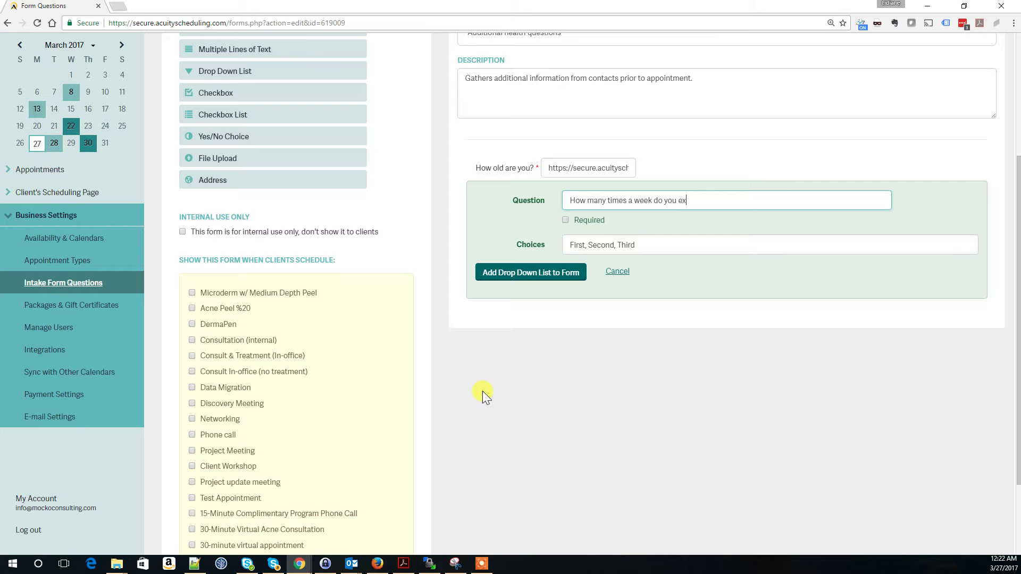
{"action": "type", "text": "ercise?"}
Step: Set its choices to 'Once a week, 2 times a week, Every other week' and add it
{"action": "left_click", "coordinate": [680, 244]}
{"action": "key", "text": "ctrl+a"}
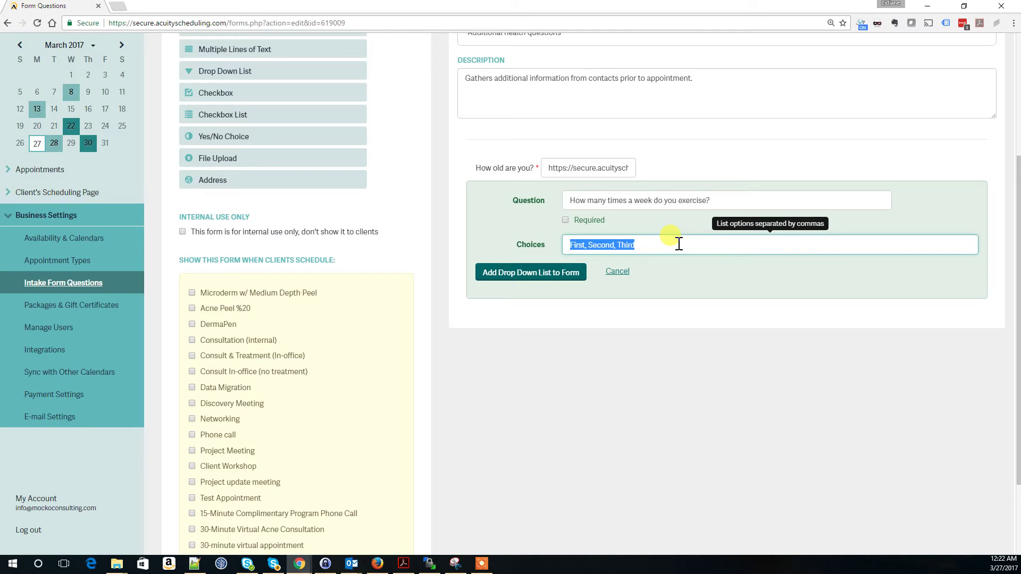
{"action": "type", "text": "Once a week,"}
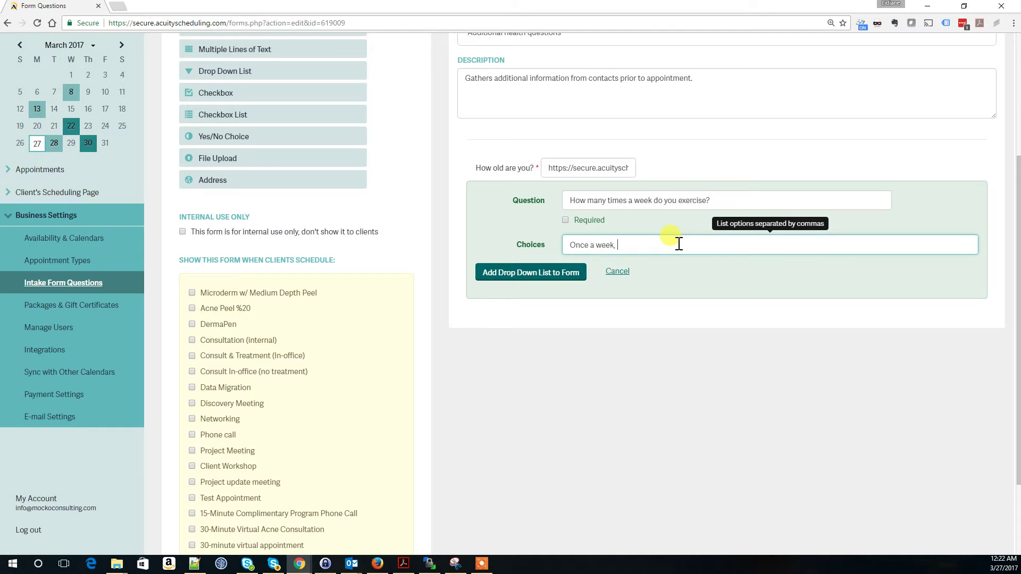
{"action": "type", "text": " 2 times aweek,"}
{"action": "key", "text": "BackSpace"}
{"action": "key", "text": "BackSpace"}
{"action": "key", "text": "BackSpace"}
{"action": "key", "text": "BackSpace"}
{"action": "key", "text": "BackSpace"}
{"action": "key", "text": "BackSpace"}
{"action": "type", "text": "week, Every Other Week"}
{"action": "key", "text": "BackSpace"}
{"action": "type", "text": "o"}
{"action": "key", "text": "Delete"}
{"action": "type", "text": "w"}
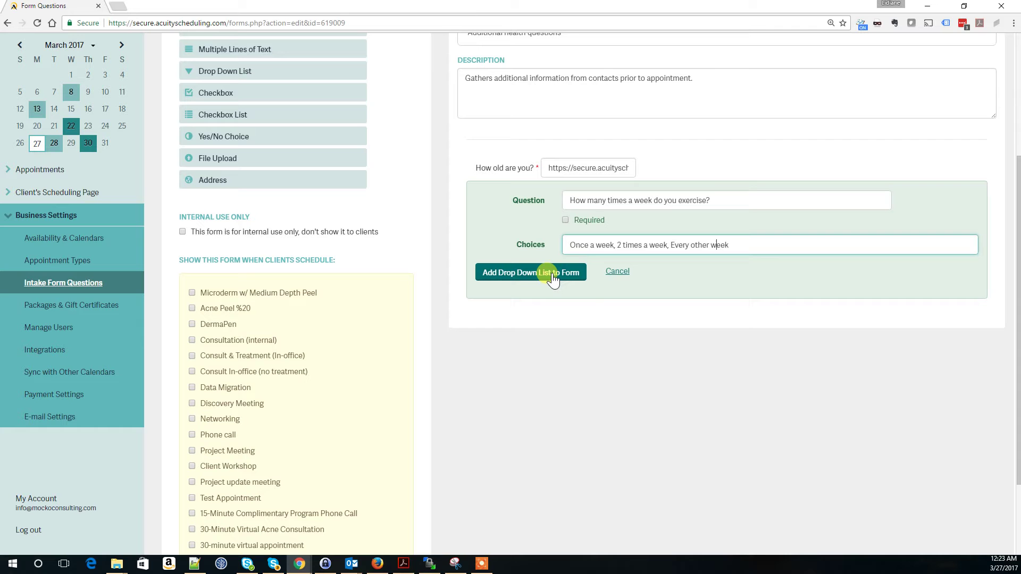
{"action": "left_click", "coordinate": [553, 279]}
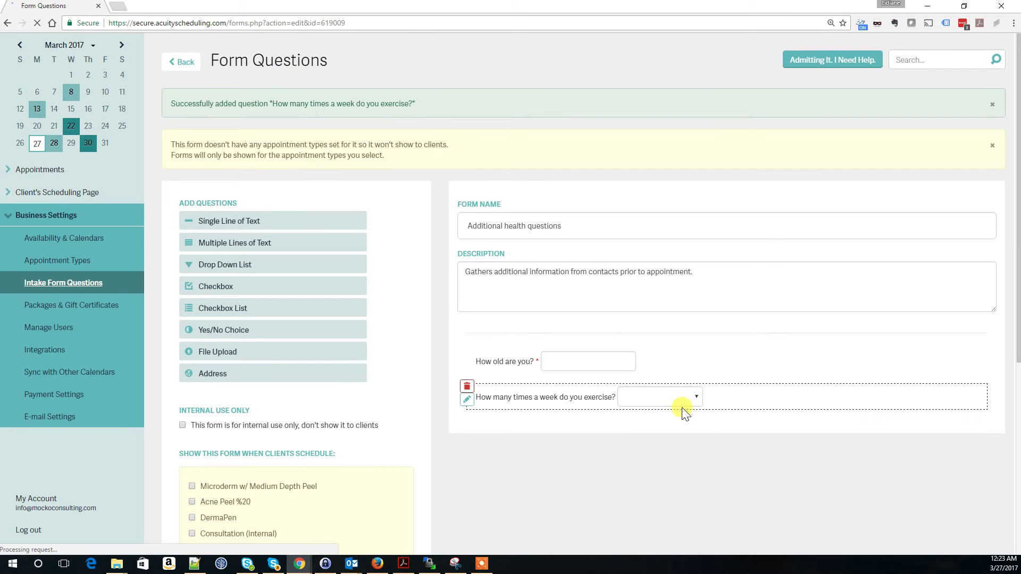
Step: Make the exercise drop-down question required and save it
{"action": "left_click", "coordinate": [700, 402]}
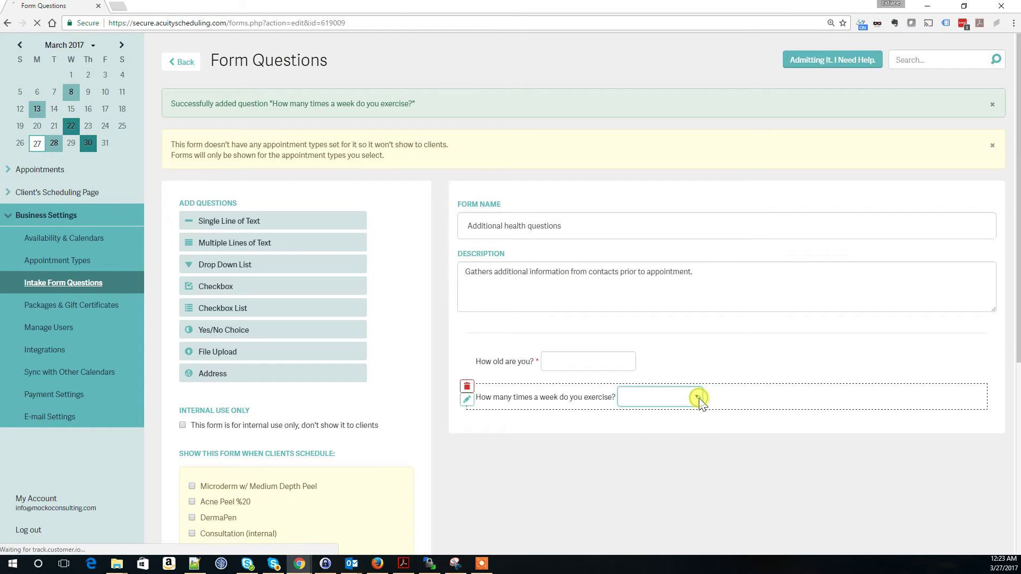
{"action": "left_click", "coordinate": [693, 399]}
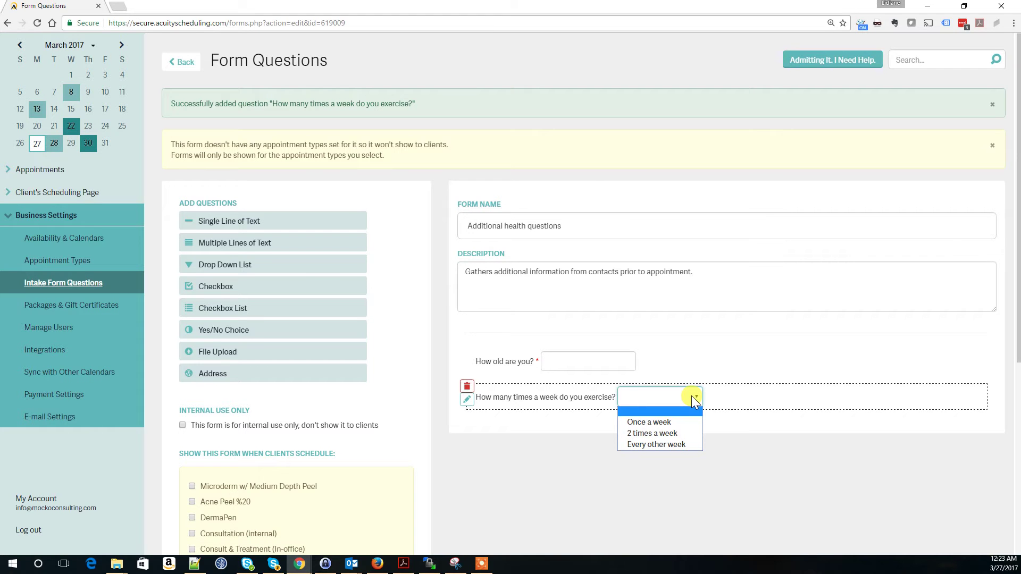
{"action": "left_click", "coordinate": [467, 402]}
{"action": "left_click", "coordinate": [467, 403]}
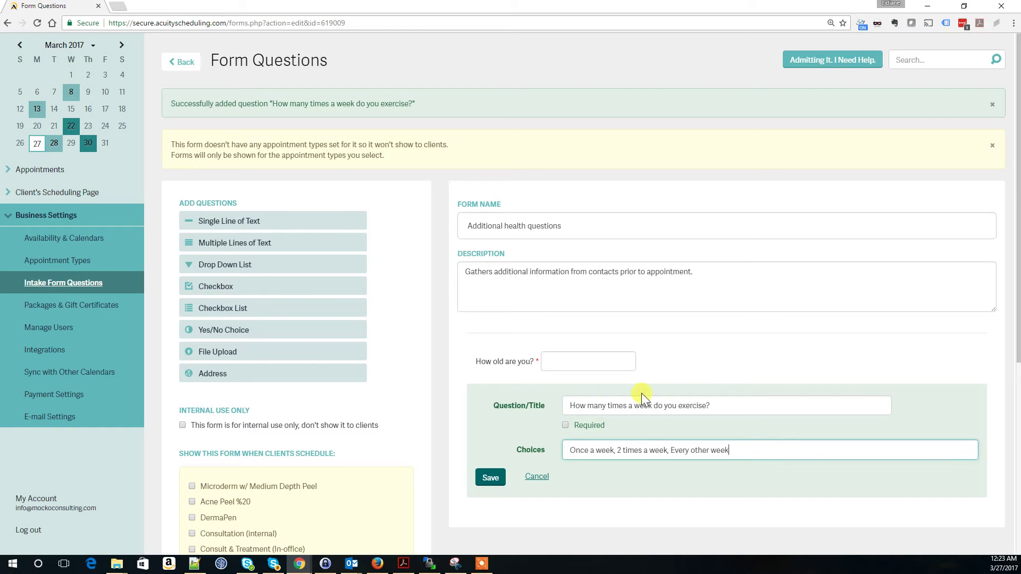
{"action": "left_click", "coordinate": [565, 425]}
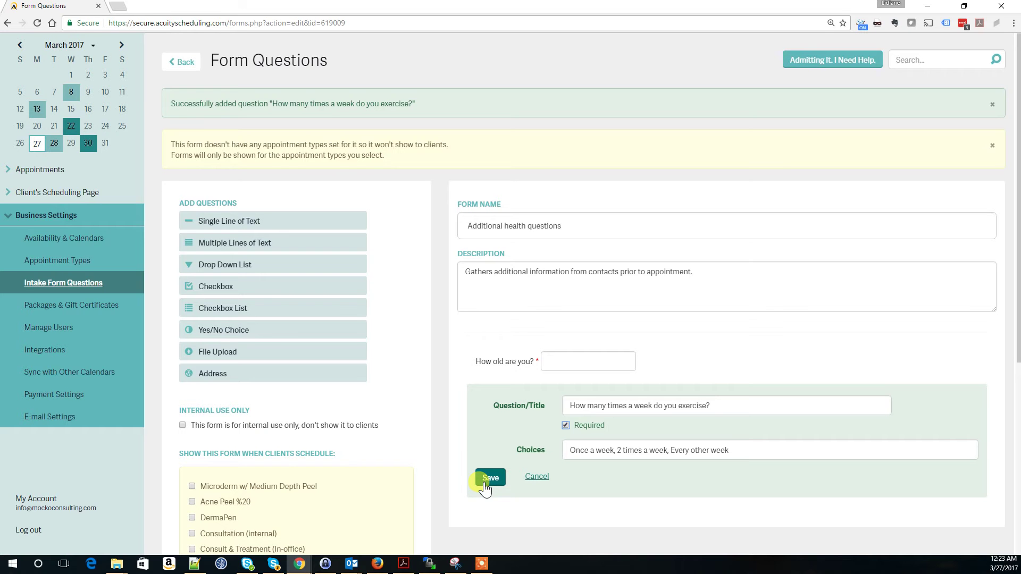
{"action": "left_click", "coordinate": [491, 474]}
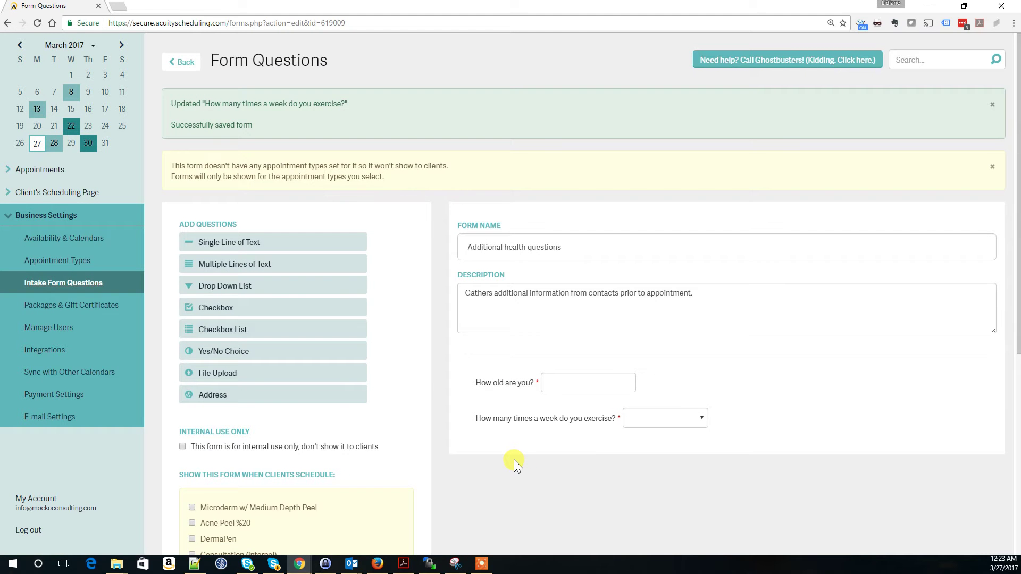
{"action": "left_click_drag", "start_coordinate": [202, 307], "coordinate": [566, 449]}
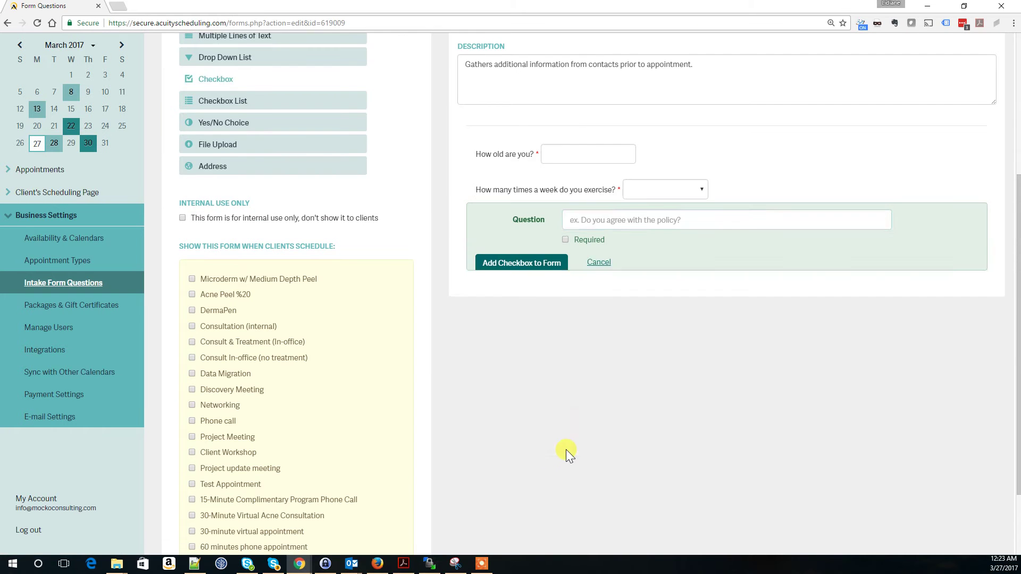
Step: Add the 'Do you smoke?' checkbox question, then edit it to be optional and save
{"action": "type", "text": "D"}
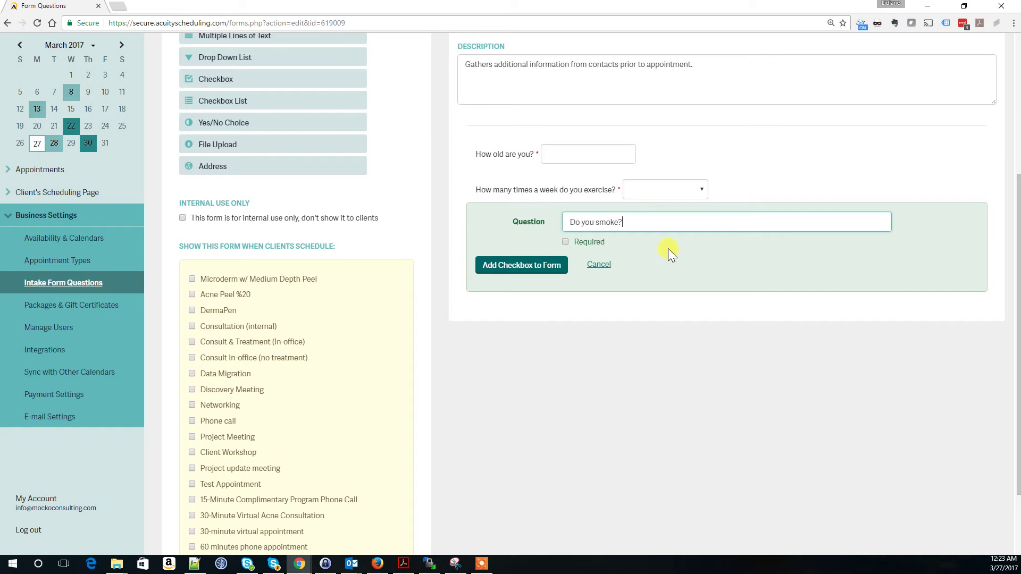
{"action": "left_click", "coordinate": [565, 241]}
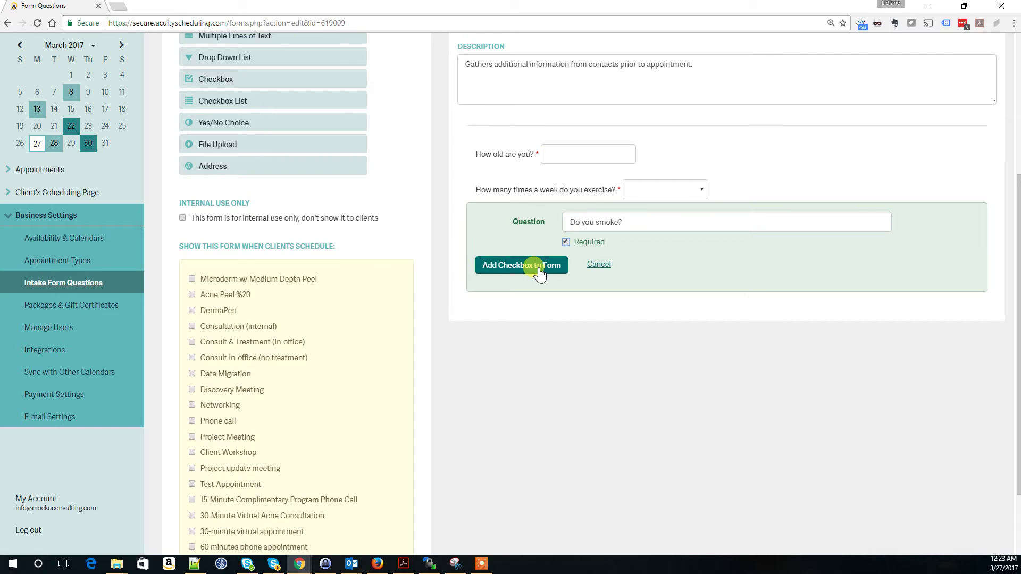
{"action": "left_click", "coordinate": [539, 270]}
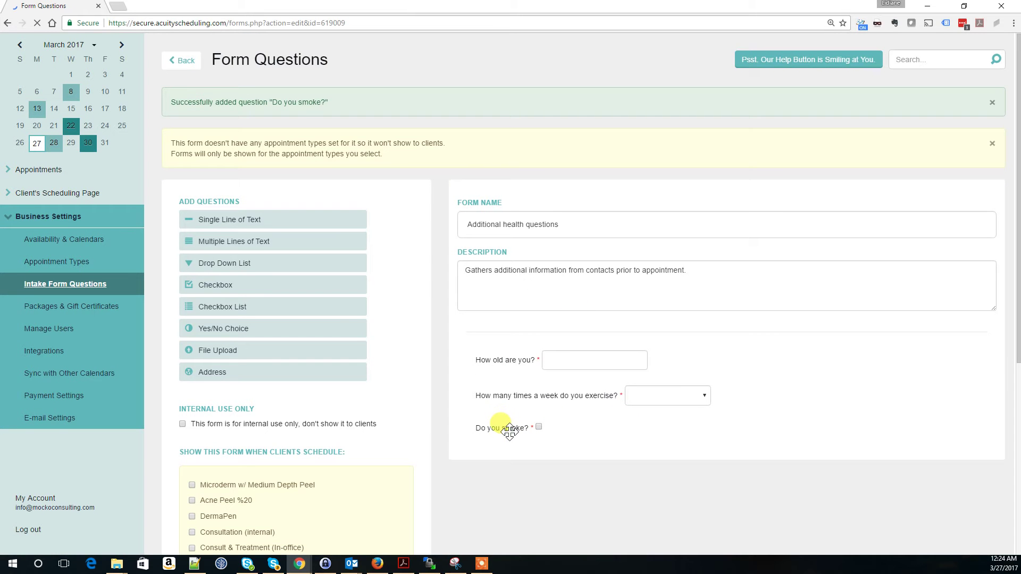
{"action": "mouse_move", "coordinate": [503, 432]}
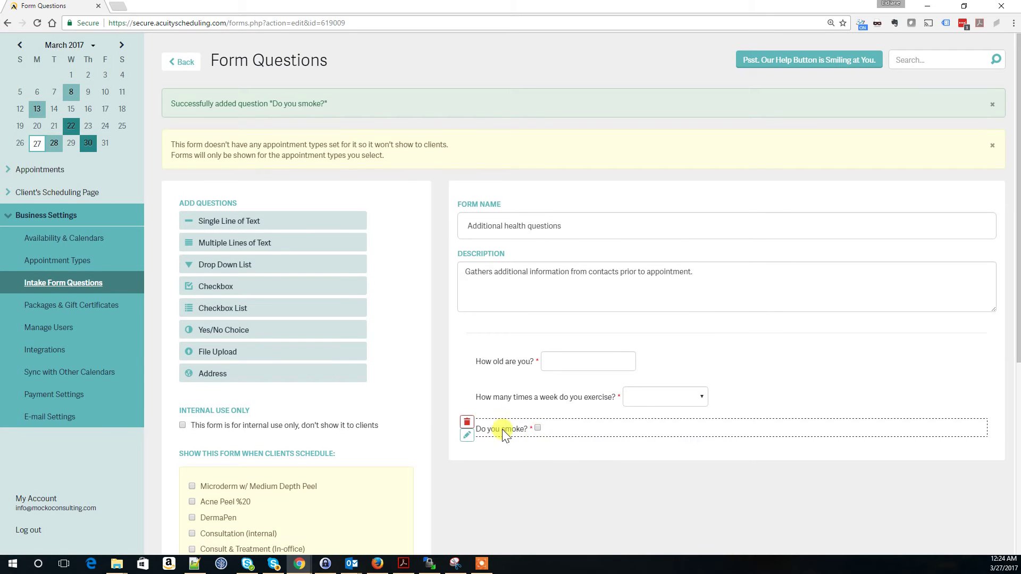
{"action": "left_click", "coordinate": [467, 435]}
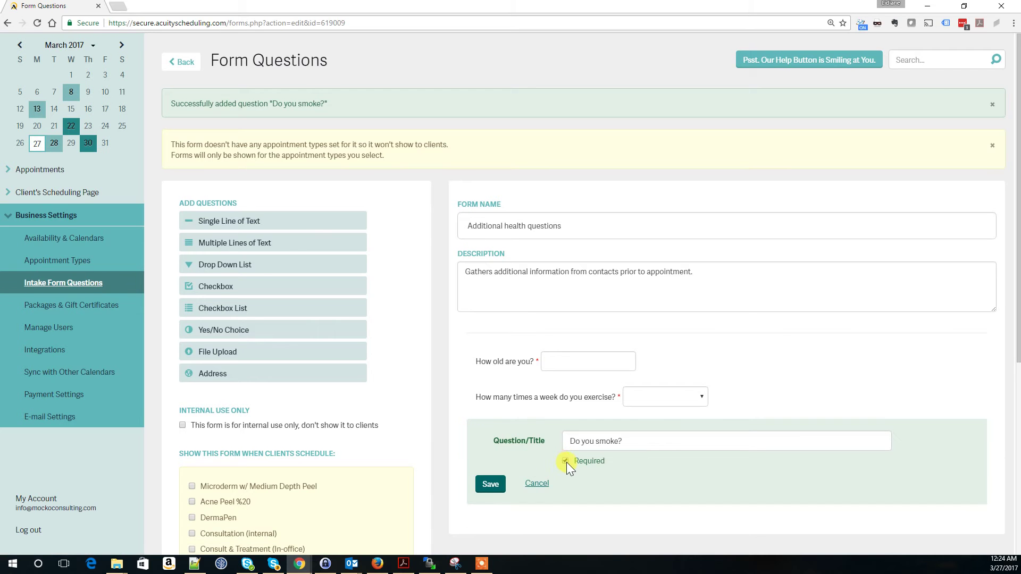
{"action": "left_click", "coordinate": [485, 484]}
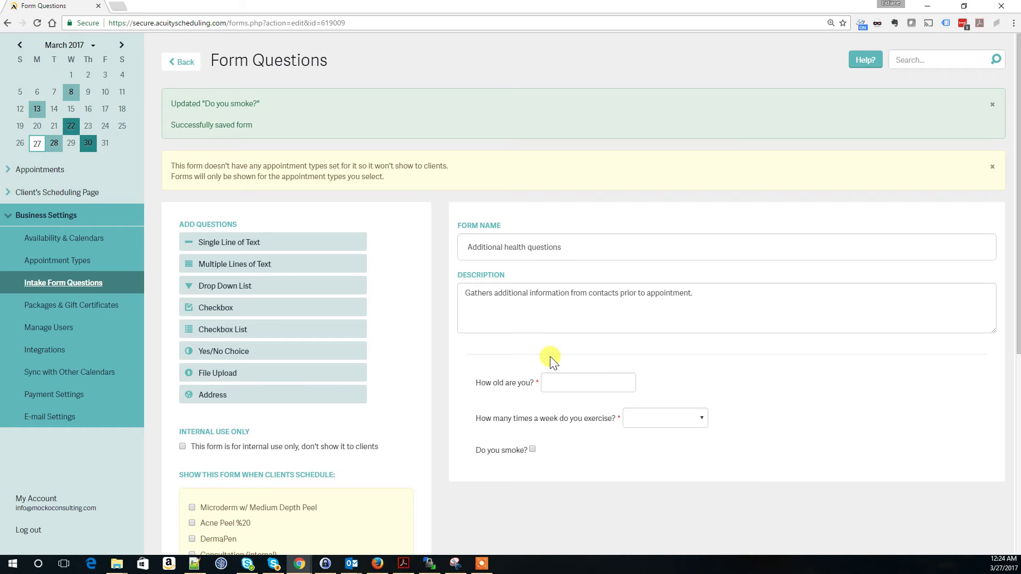
Step: Show the form when clients schedule Acne Peel %20 and save the form
{"action": "scroll", "coordinate": [531, 532], "scroll_direction": "down", "scroll_amount": 6}
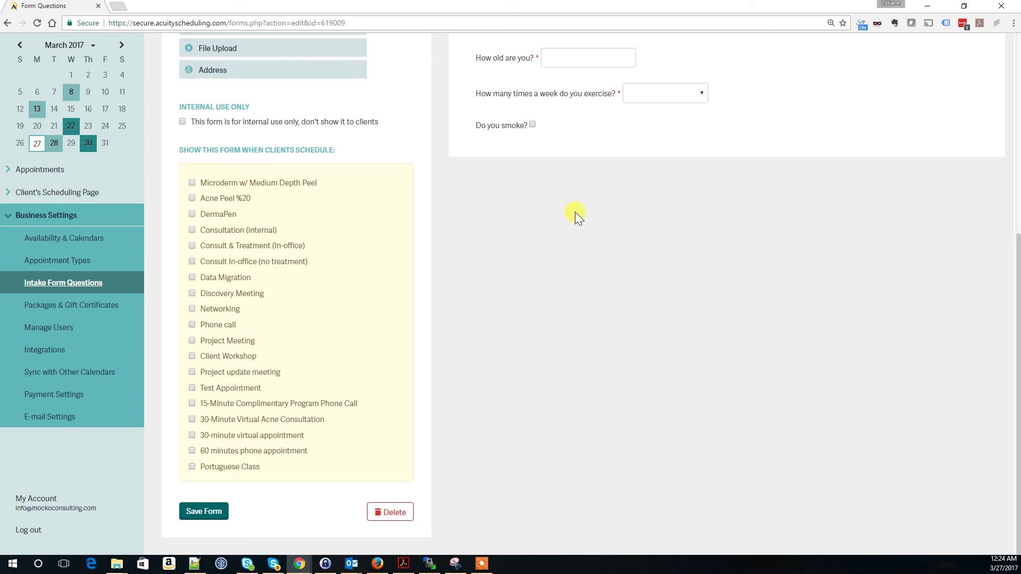
{"action": "scroll", "coordinate": [576, 214], "scroll_direction": "up", "scroll_amount": 1}
{"action": "scroll", "coordinate": [578, 216], "scroll_direction": "down", "scroll_amount": 1}
{"action": "scroll", "coordinate": [577, 216], "scroll_direction": "up", "scroll_amount": 4}
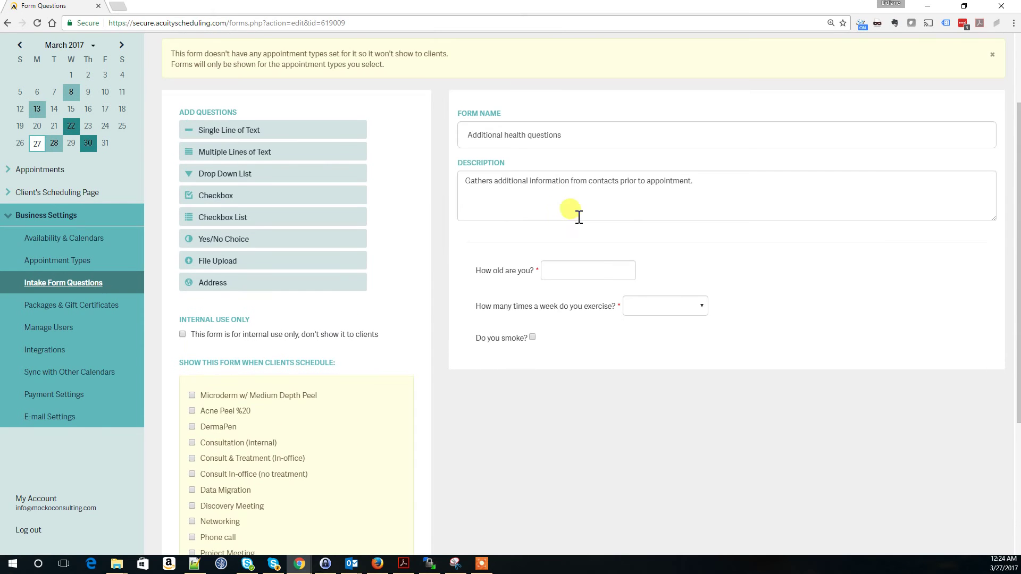
{"action": "scroll", "coordinate": [602, 355], "scroll_direction": "down", "scroll_amount": 1}
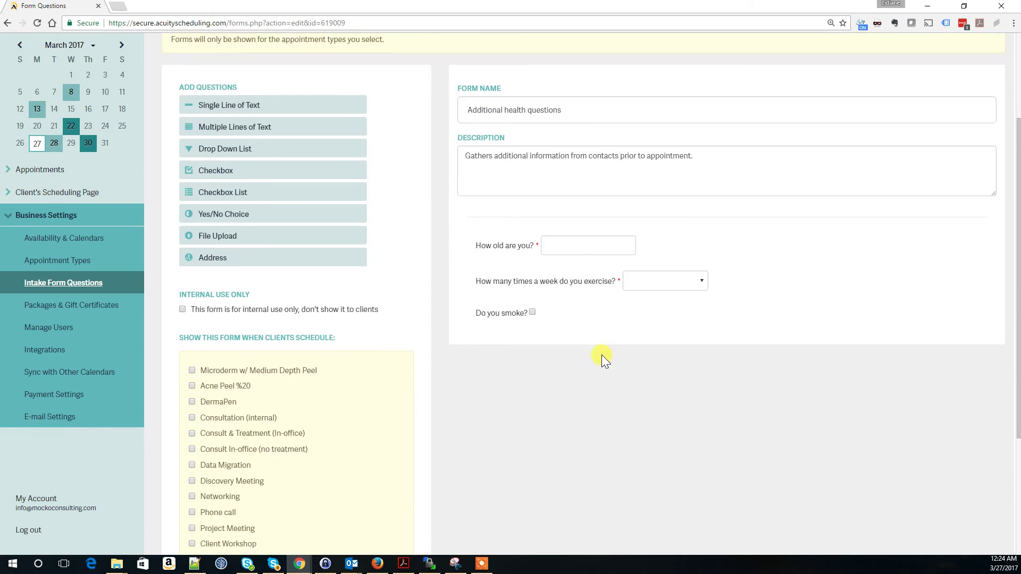
{"action": "scroll", "coordinate": [601, 356], "scroll_direction": "down", "scroll_amount": 3}
{"action": "scroll", "coordinate": [253, 292], "scroll_direction": "down", "scroll_amount": 1}
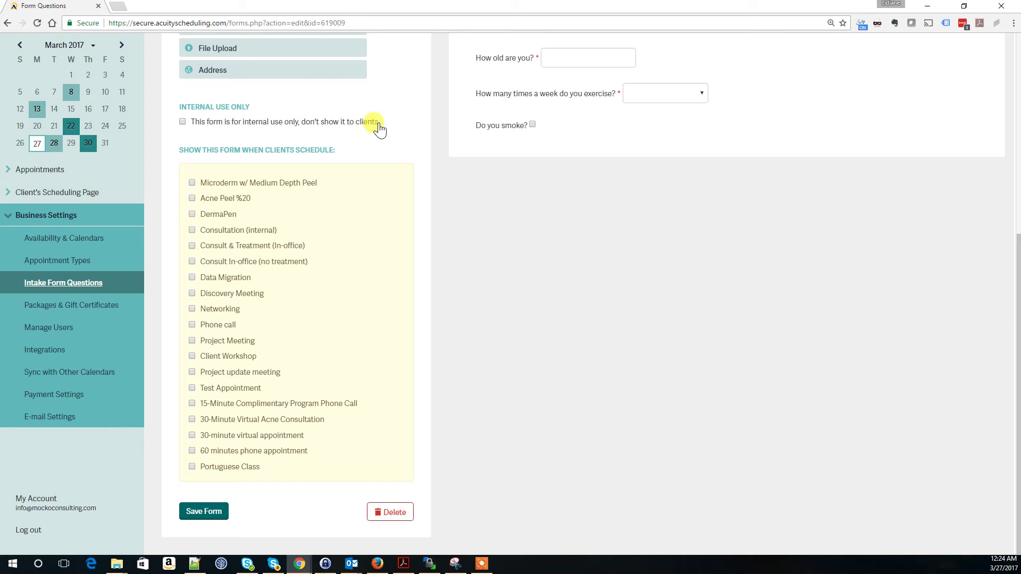
{"action": "left_click", "coordinate": [191, 199]}
{"action": "left_click", "coordinate": [200, 513]}
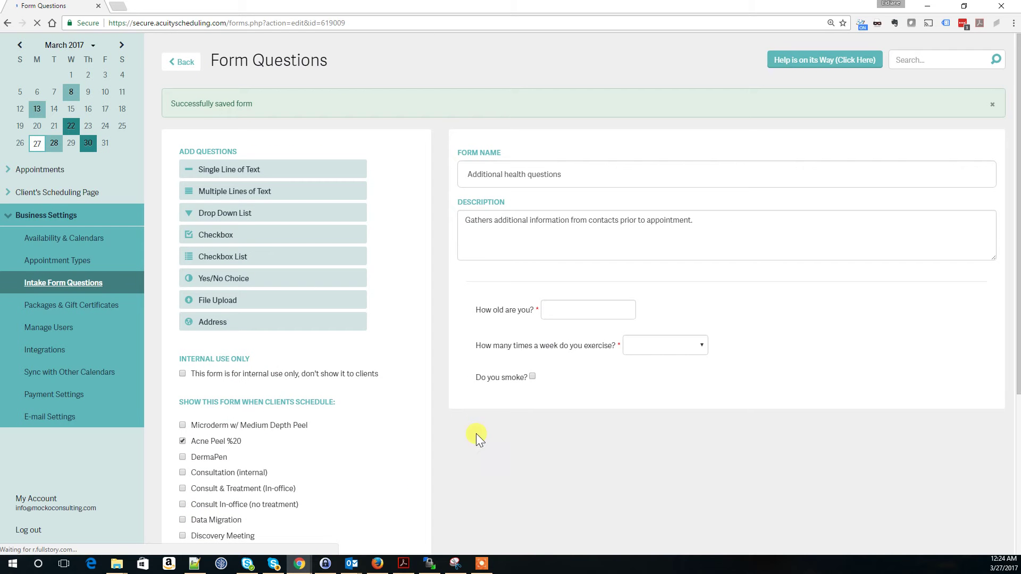
{"action": "scroll", "coordinate": [544, 429], "scroll_direction": "down", "scroll_amount": 3}
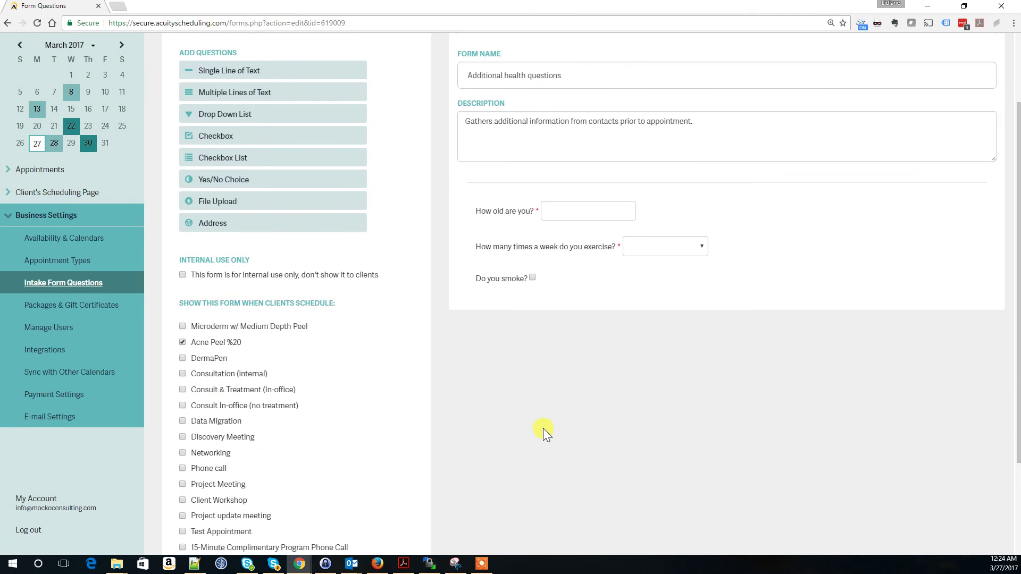
{"action": "left_click", "coordinate": [57, 264]}
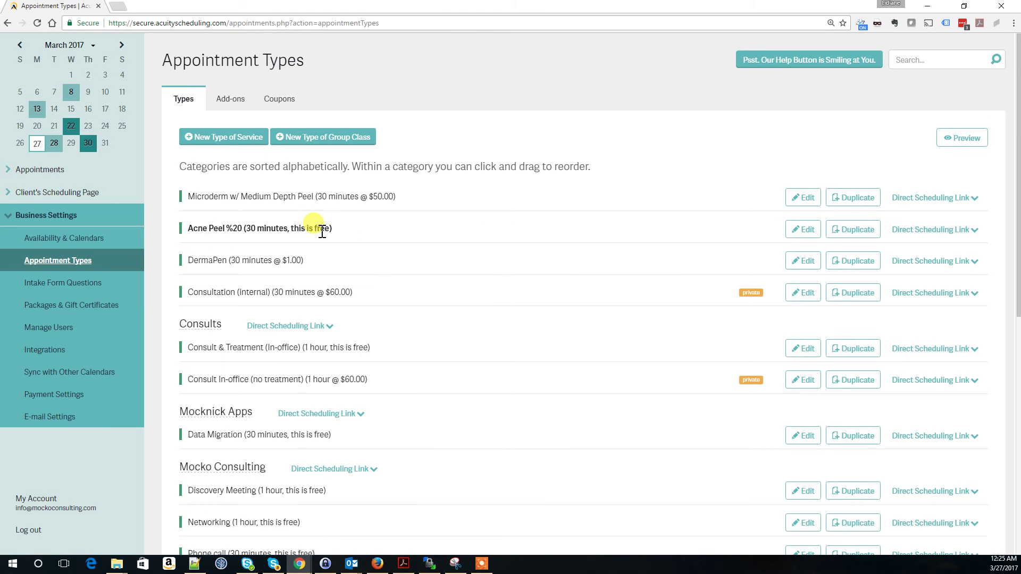
Step: Start a test Acne Peel %20 booking for March 30 at 11:30am via its direct link
{"action": "left_click", "coordinate": [902, 232]}
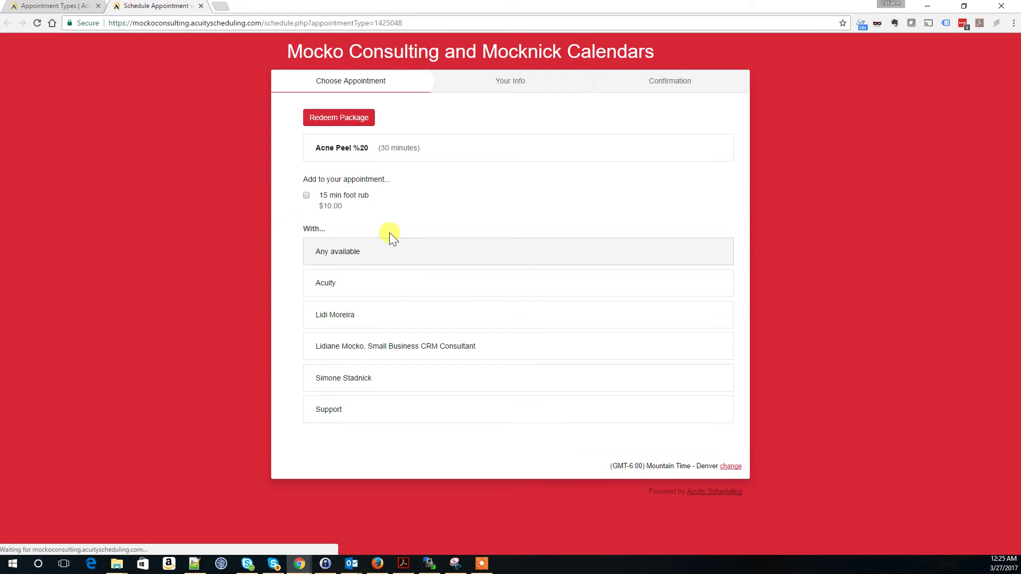
{"action": "left_click", "coordinate": [346, 354]}
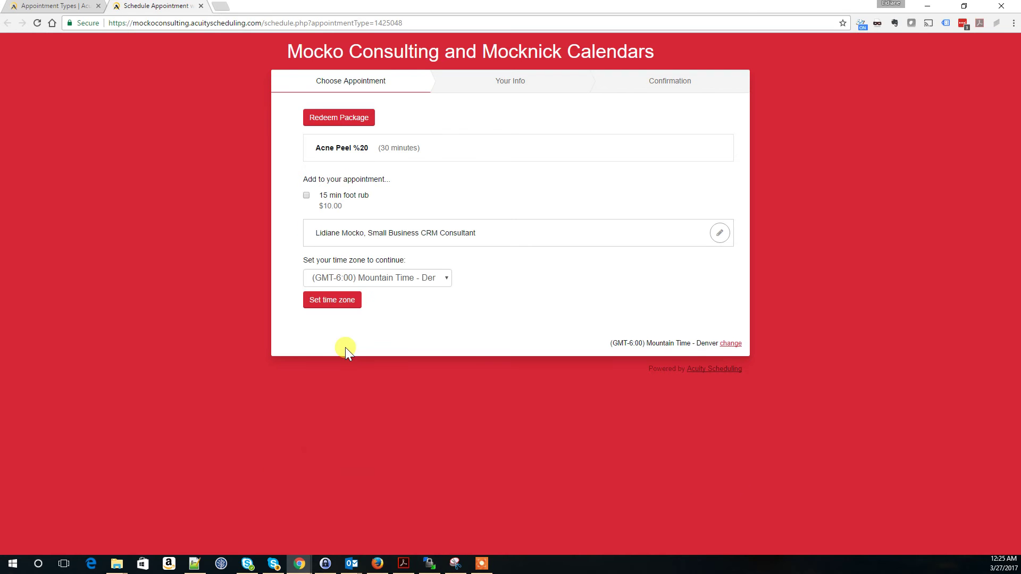
{"action": "left_click", "coordinate": [346, 304]}
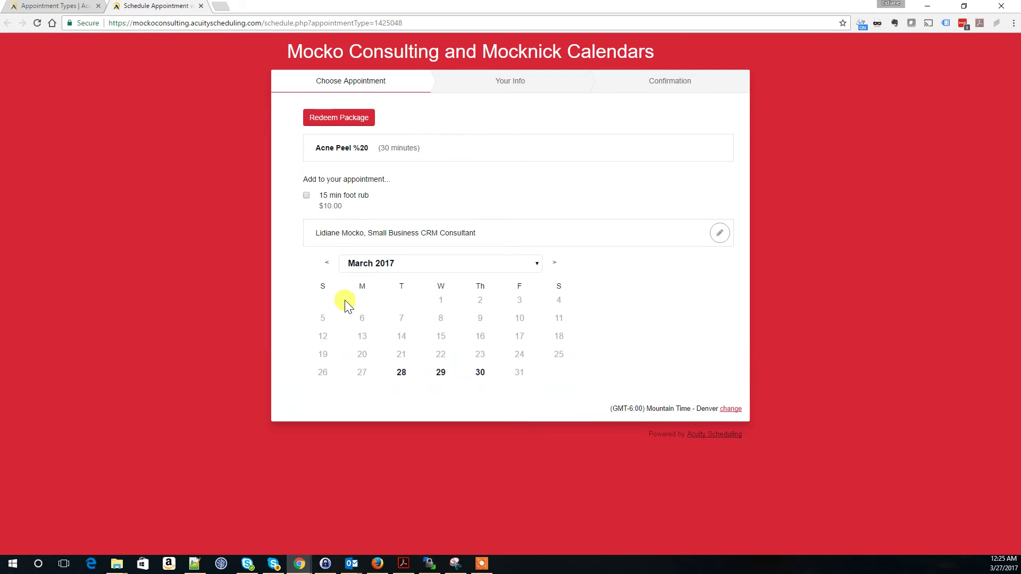
{"action": "left_click", "coordinate": [480, 373]}
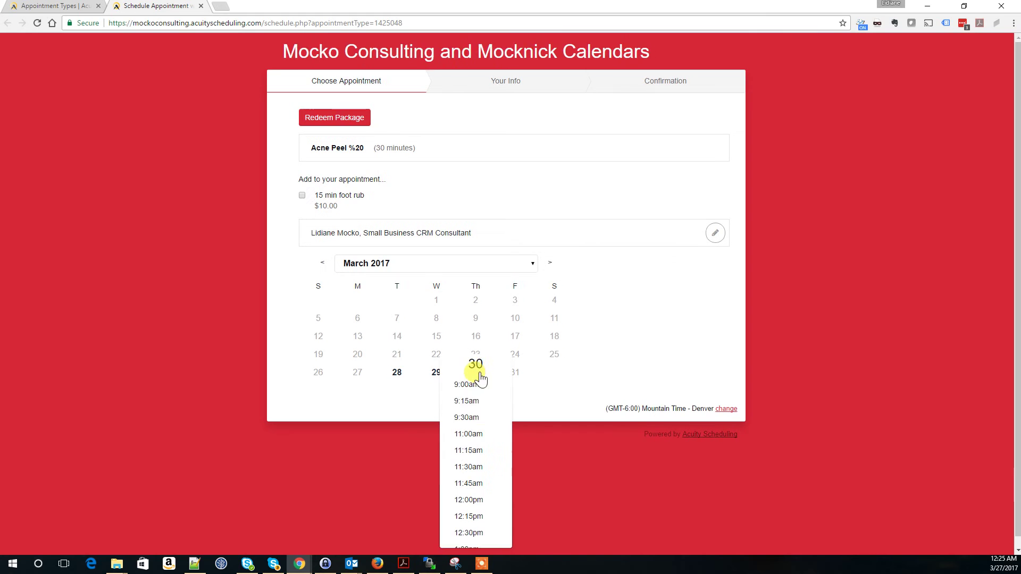
{"action": "scroll", "coordinate": [478, 380], "scroll_direction": "down", "scroll_amount": 2}
{"action": "left_click", "coordinate": [495, 382]}
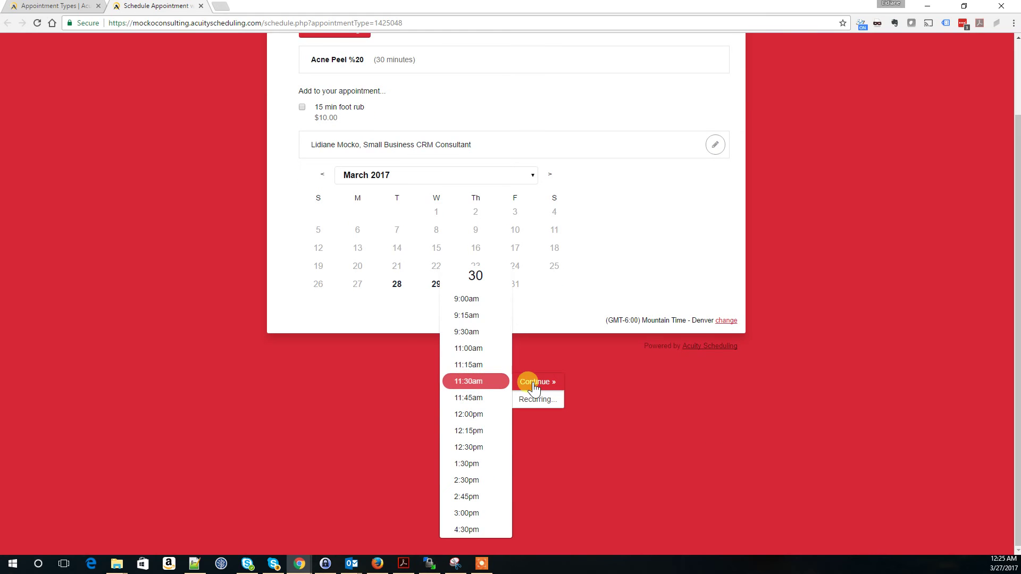
{"action": "left_click", "coordinate": [532, 381]}
Step: Check the client form's sections: Additional health questions, Address and NAC Referral
{"action": "scroll", "coordinate": [510, 338], "scroll_direction": "down", "scroll_amount": 3}
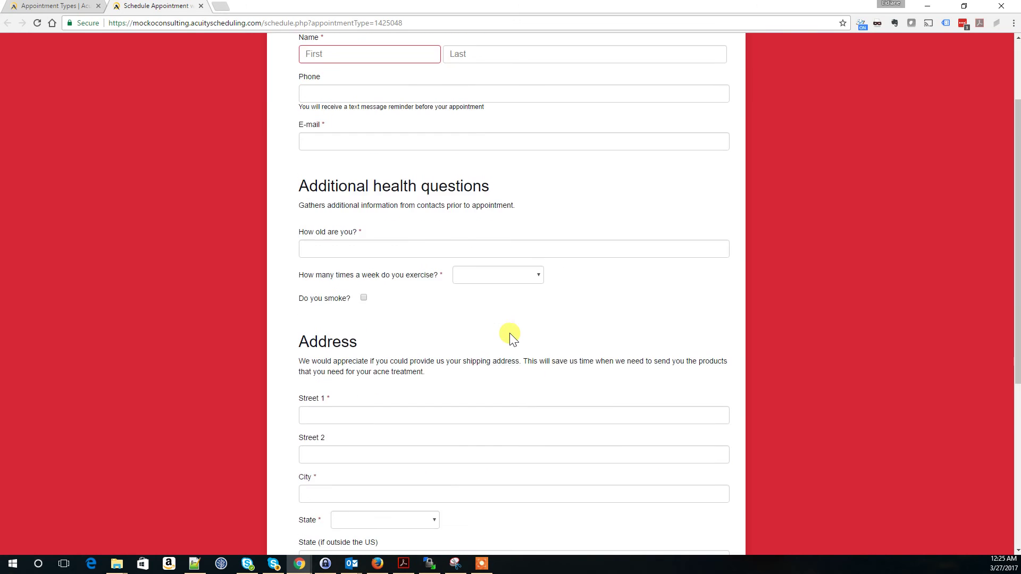
{"action": "left_click_drag", "start_coordinate": [300, 125], "coordinate": [497, 135]}
{"action": "left_click", "coordinate": [426, 166]}
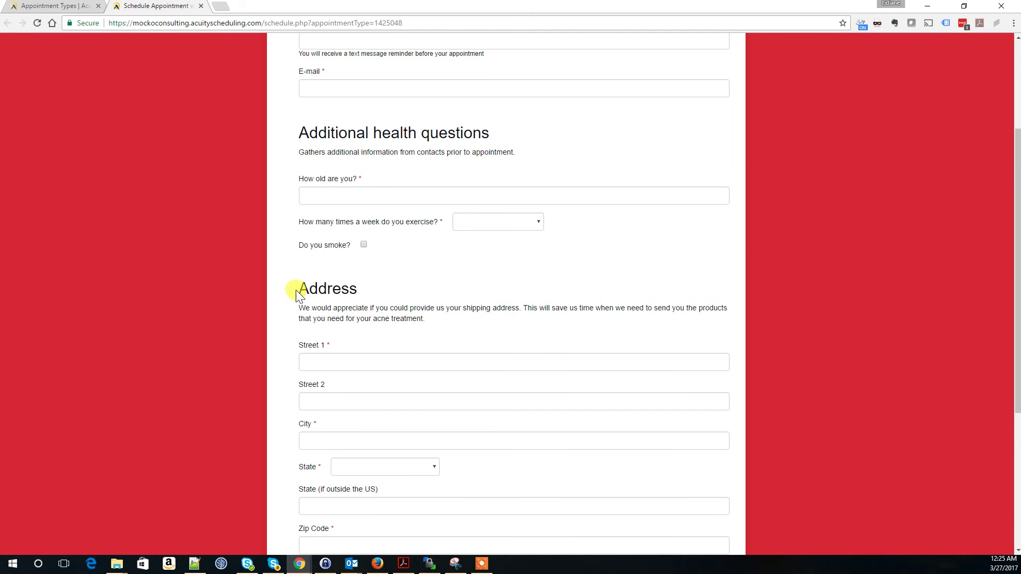
{"action": "left_click_drag", "start_coordinate": [307, 290], "coordinate": [362, 293]}
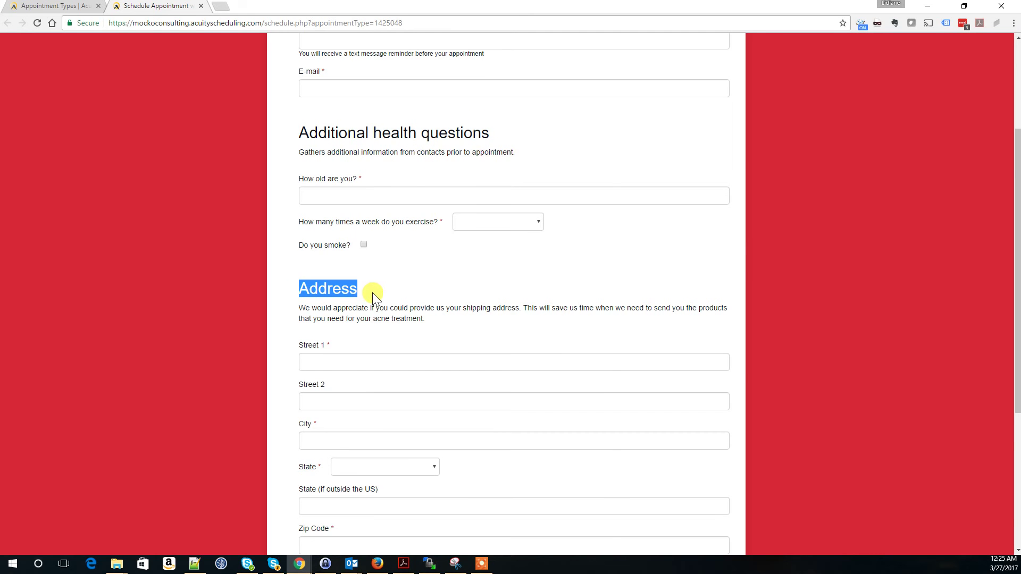
{"action": "scroll", "coordinate": [378, 295], "scroll_direction": "down", "scroll_amount": 4}
{"action": "scroll", "coordinate": [378, 295], "scroll_direction": "up", "scroll_amount": 1}
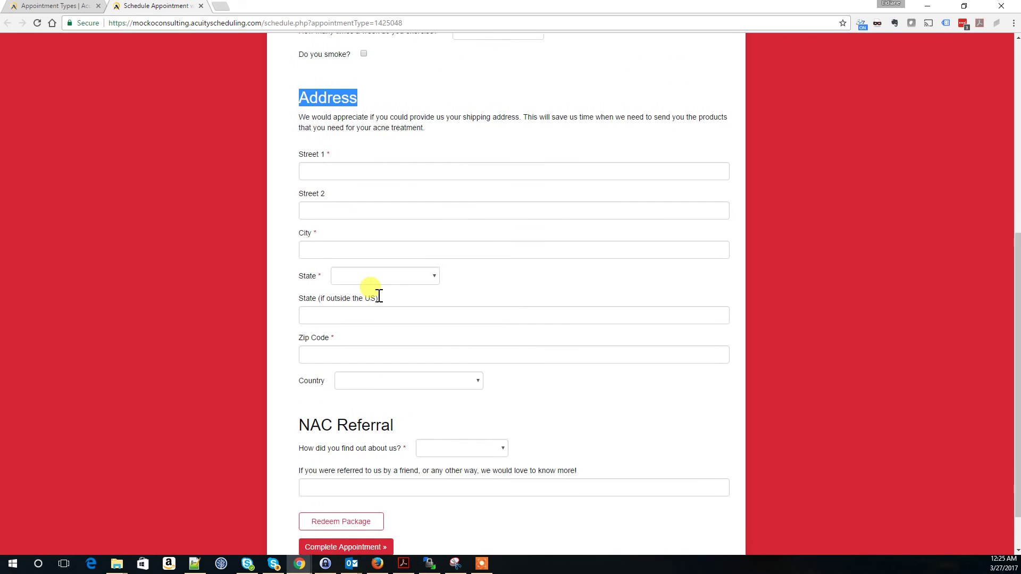
{"action": "scroll", "coordinate": [378, 296], "scroll_direction": "up", "scroll_amount": 3}
{"action": "scroll", "coordinate": [362, 340], "scroll_direction": "down", "scroll_amount": 4}
{"action": "left_click_drag", "start_coordinate": [299, 374], "coordinate": [394, 373]}
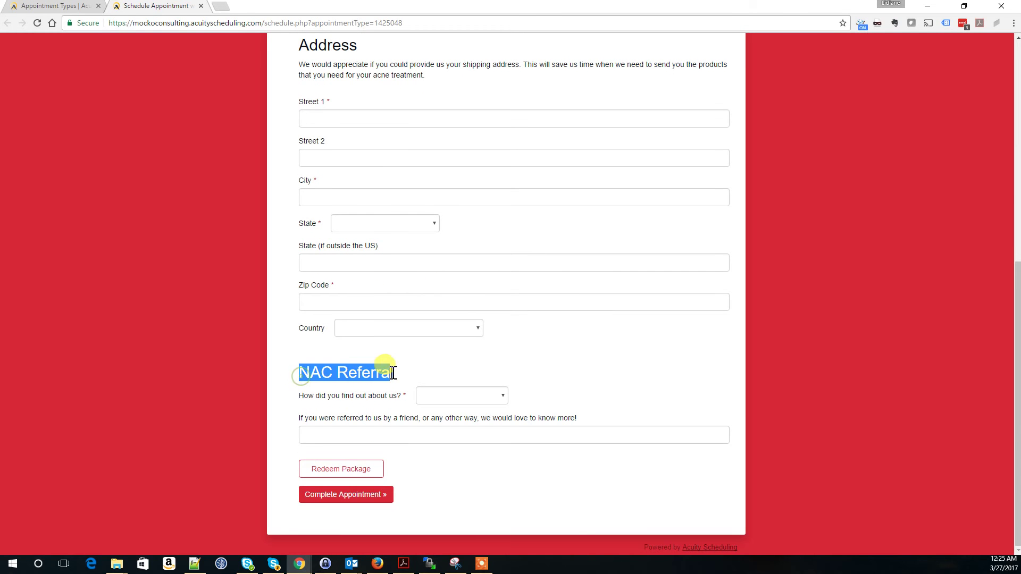
{"action": "scroll", "coordinate": [401, 369], "scroll_direction": "up", "scroll_amount": 7}
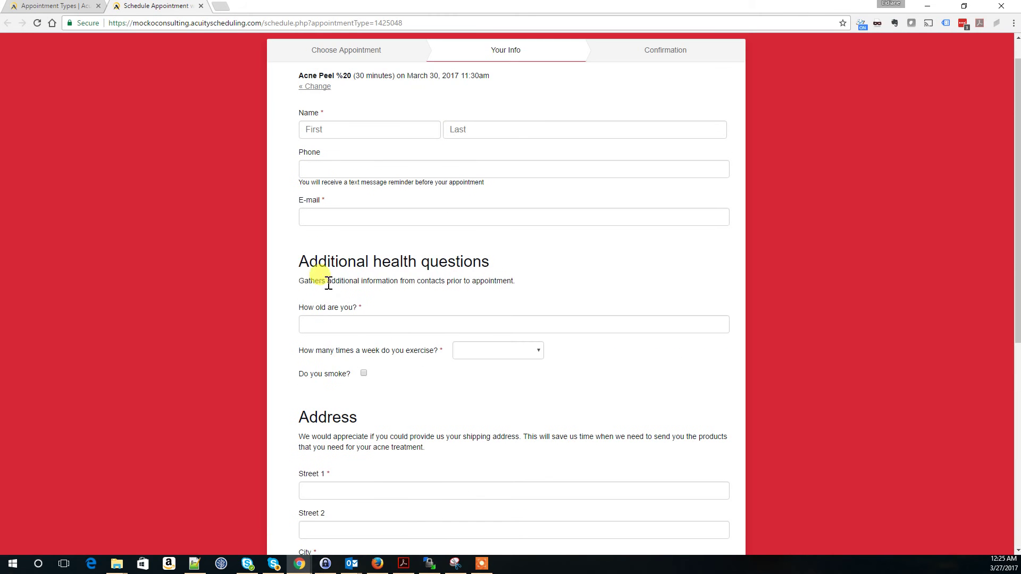
{"action": "left_click_drag", "start_coordinate": [300, 266], "coordinate": [492, 267]}
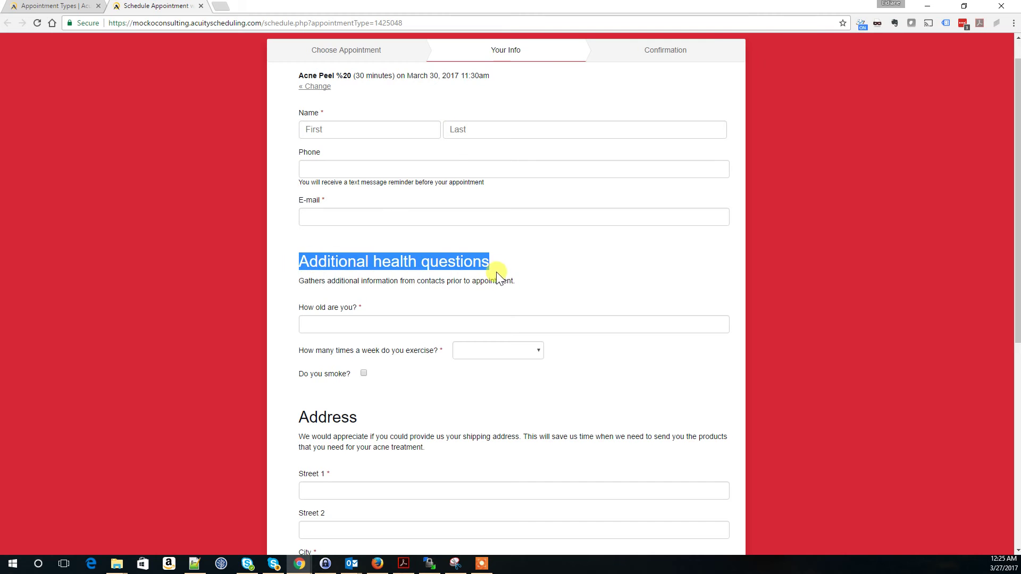
{"action": "scroll", "coordinate": [390, 190], "scroll_direction": "up", "scroll_amount": 1}
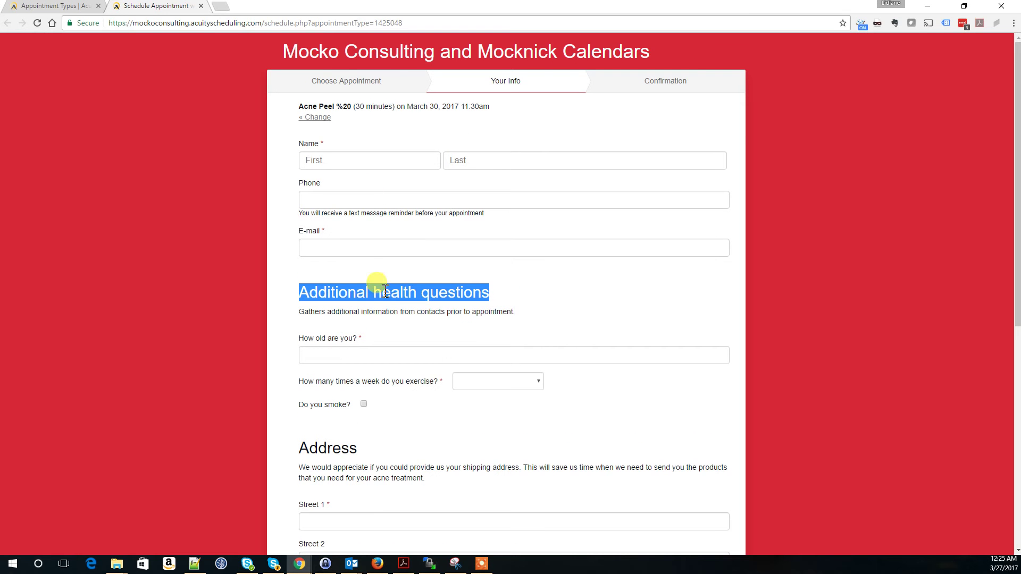
{"action": "left_click", "coordinate": [372, 234]}
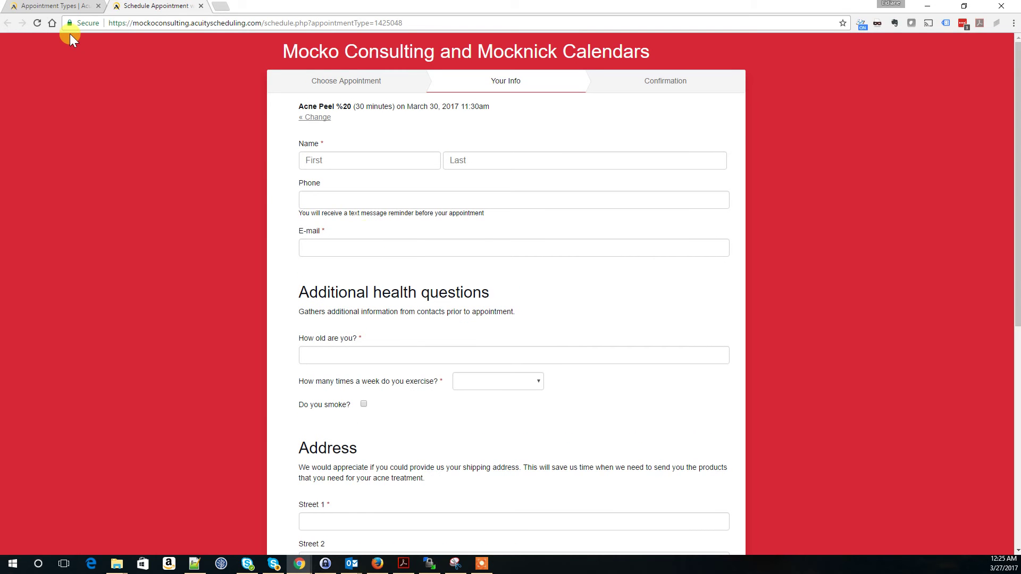
Step: Untick the Address and NAC Referral forms on Acne Peel %20 and update it
{"action": "left_click", "coordinate": [48, 8]}
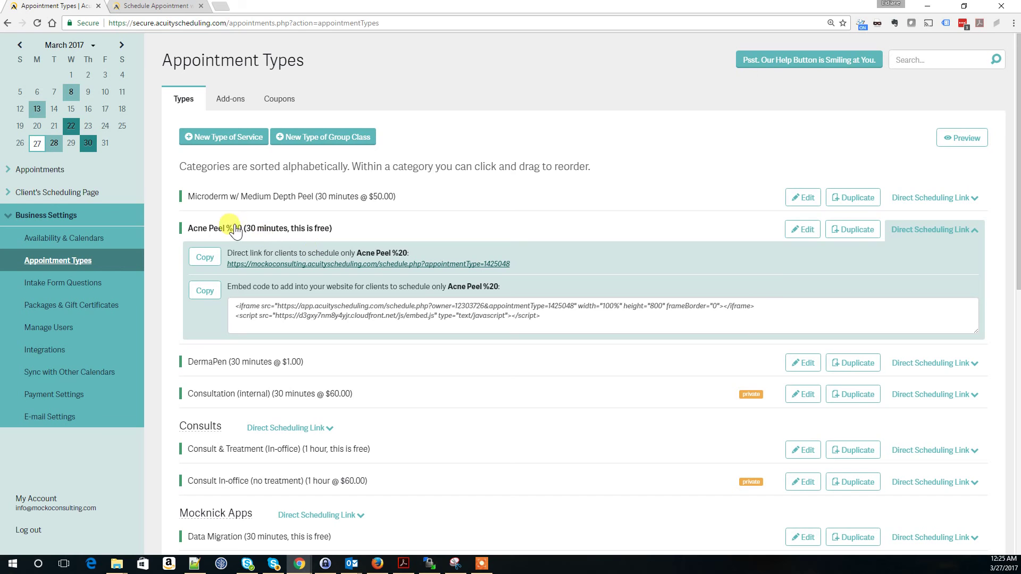
{"action": "left_click", "coordinate": [802, 230]}
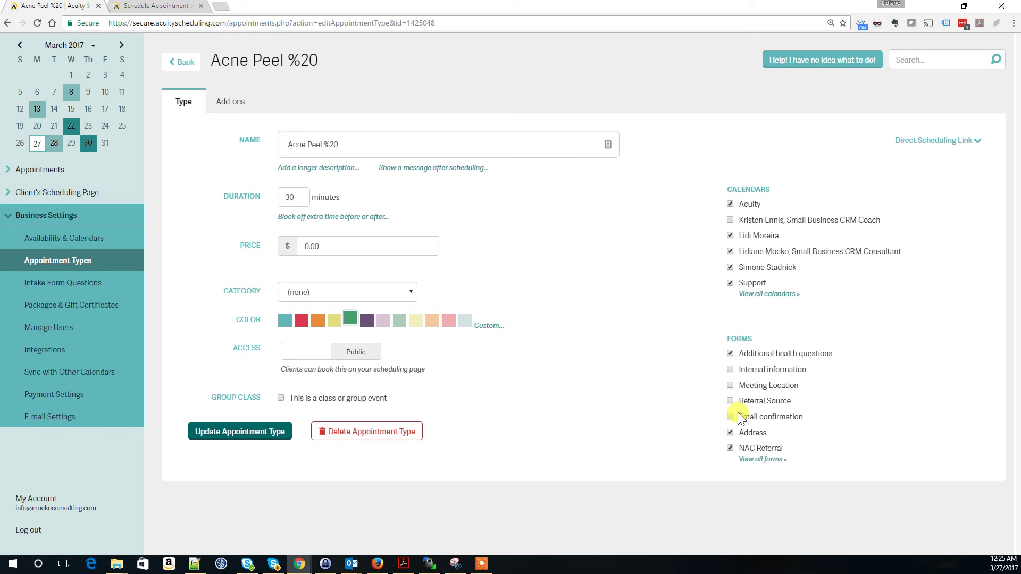
{"action": "left_click", "coordinate": [729, 433]}
{"action": "left_click", "coordinate": [730, 449]}
{"action": "left_click", "coordinate": [177, 63]}
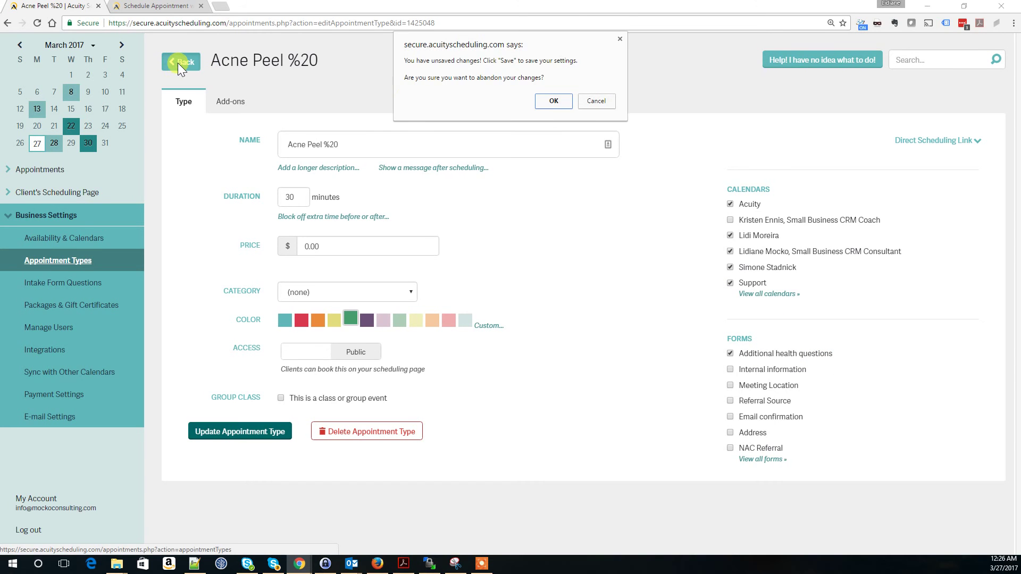
{"action": "left_click", "coordinate": [601, 101]}
{"action": "left_click", "coordinate": [232, 432]}
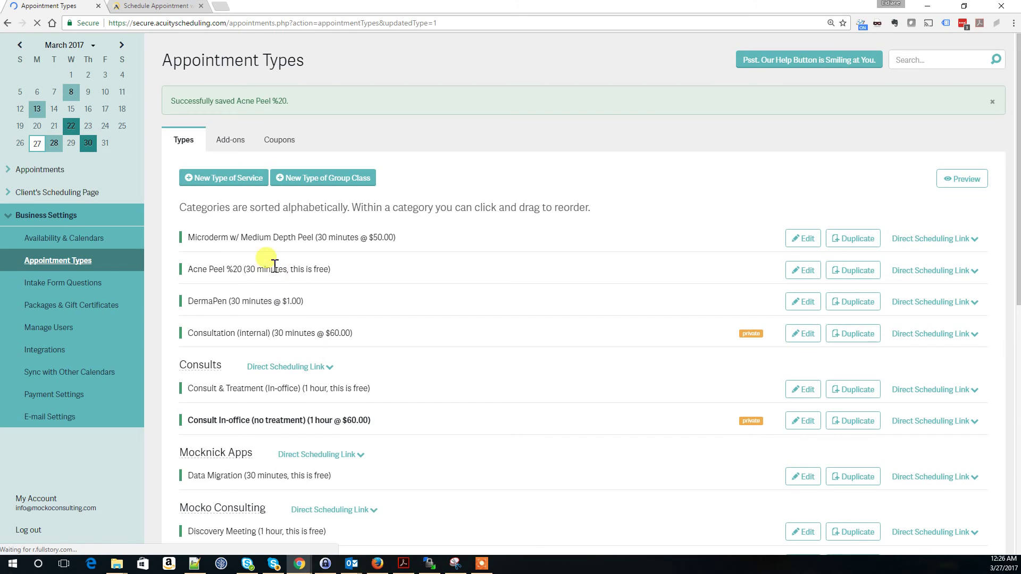
Step: Book Acne Peel %20 for March 30 at 11:00am through its direct scheduling link
{"action": "scroll", "coordinate": [598, 240], "scroll_direction": "down", "scroll_amount": 1}
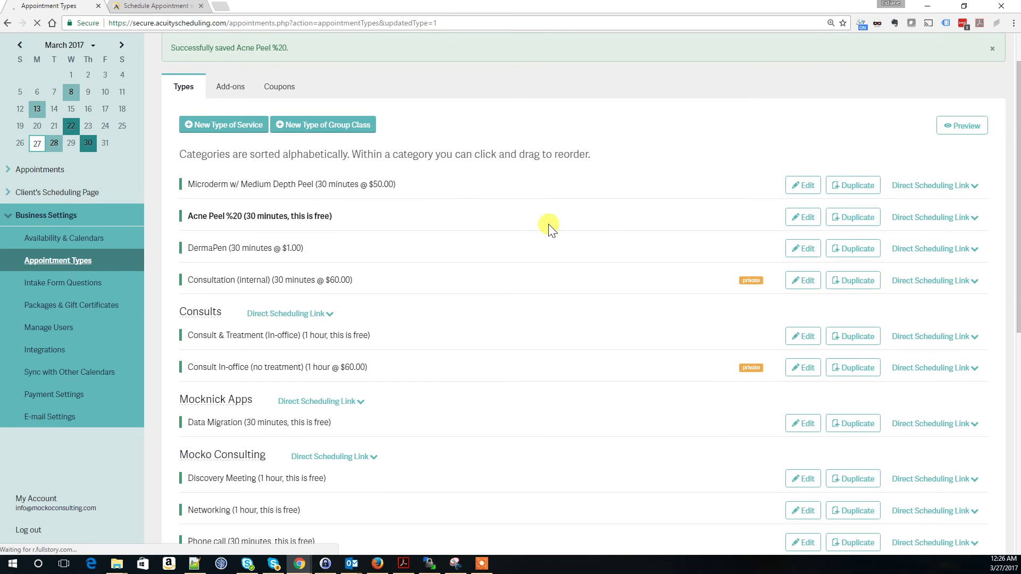
{"action": "left_click", "coordinate": [927, 219]}
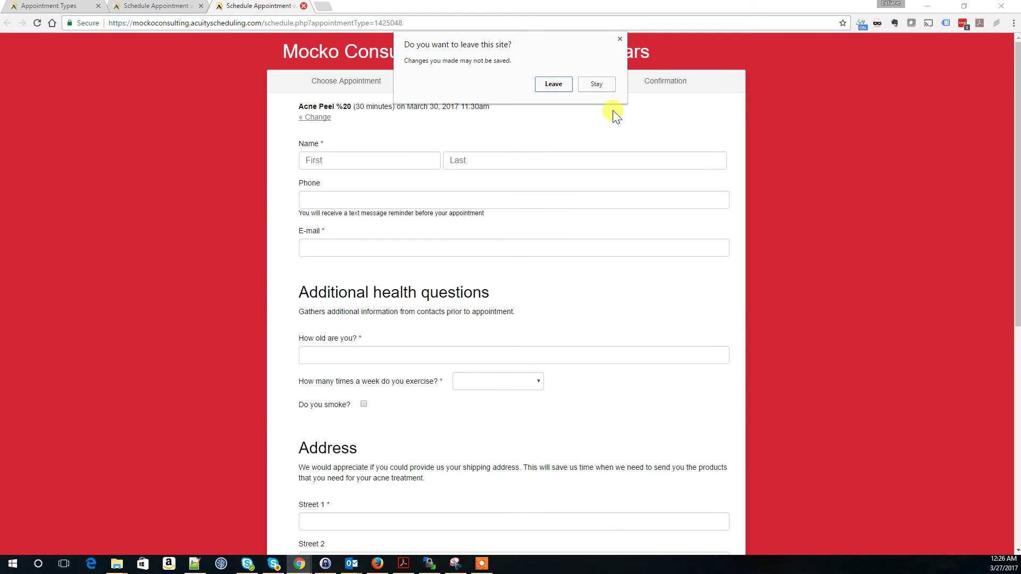
{"action": "left_click", "coordinate": [556, 85]}
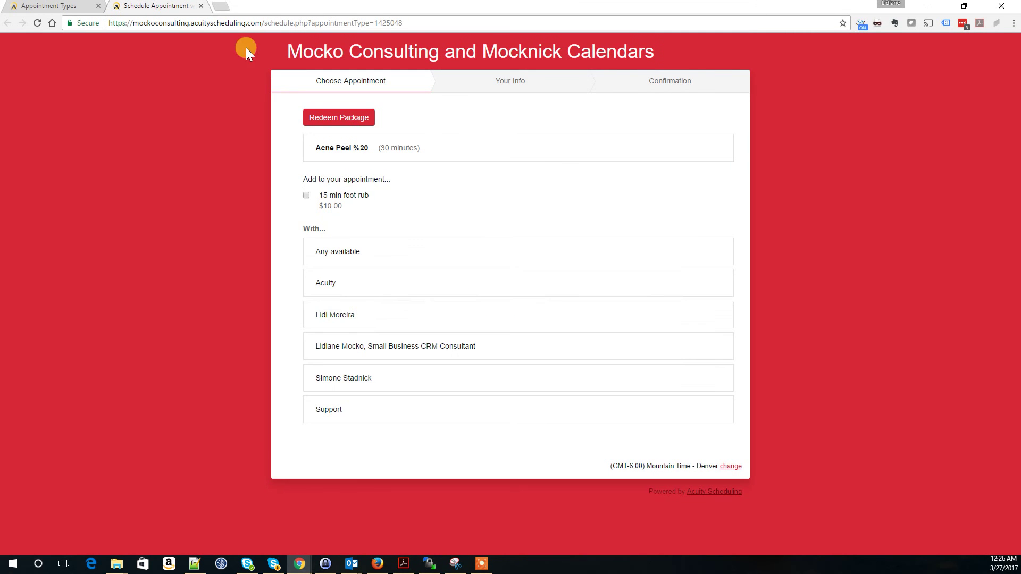
{"action": "left_click", "coordinate": [338, 350]}
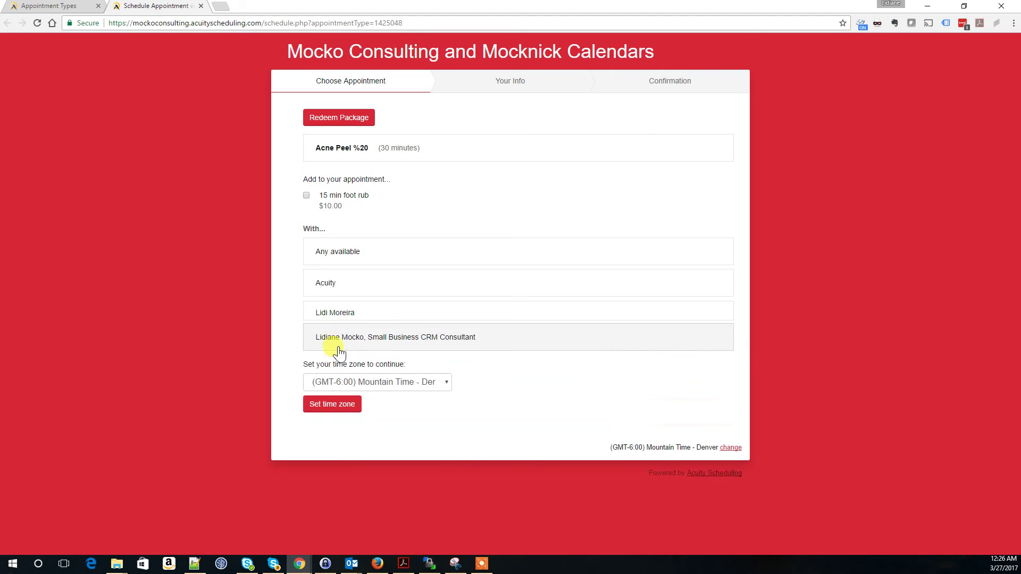
{"action": "left_click", "coordinate": [340, 299]}
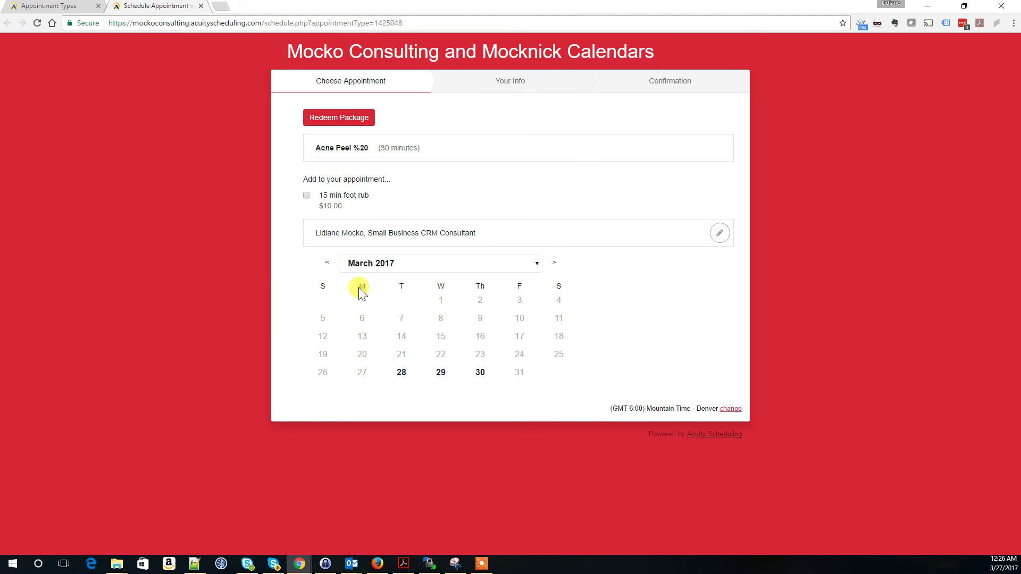
{"action": "left_click", "coordinate": [480, 372]}
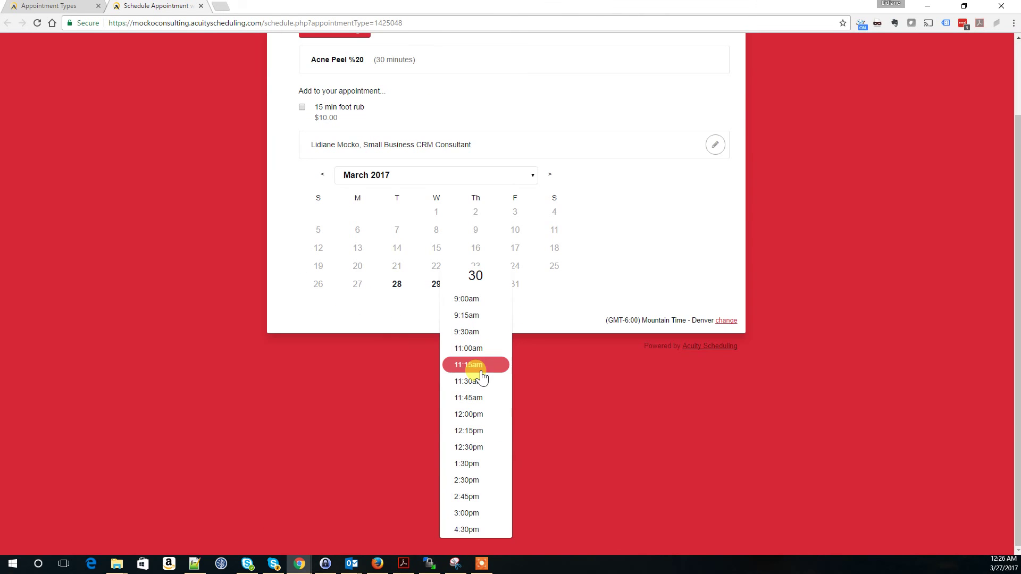
{"action": "left_click", "coordinate": [476, 351]}
{"action": "left_click", "coordinate": [529, 349]}
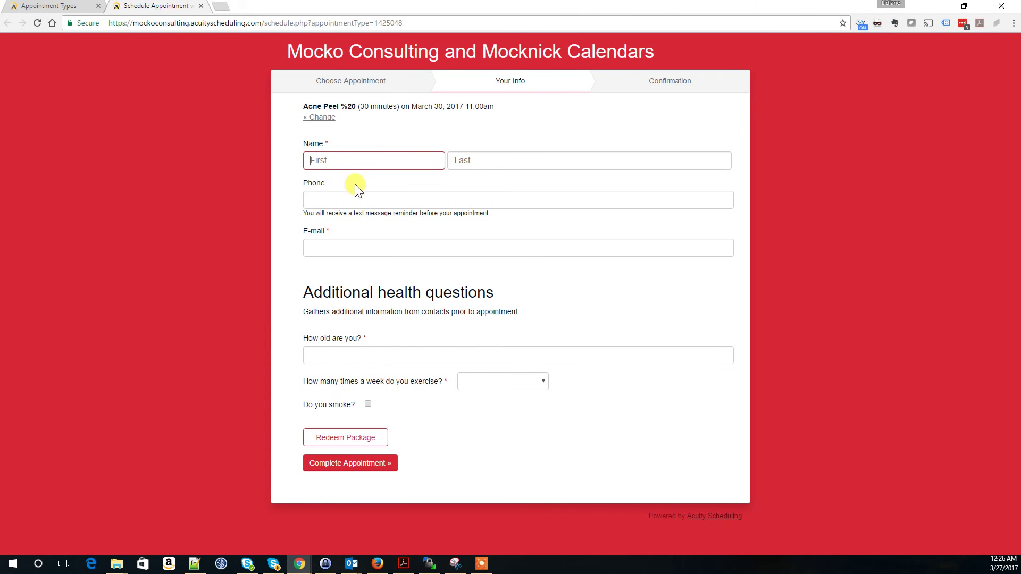
Step: Answer the health questions with age 40 and exercise '2 times a week'
{"action": "left_click", "coordinate": [335, 354]}
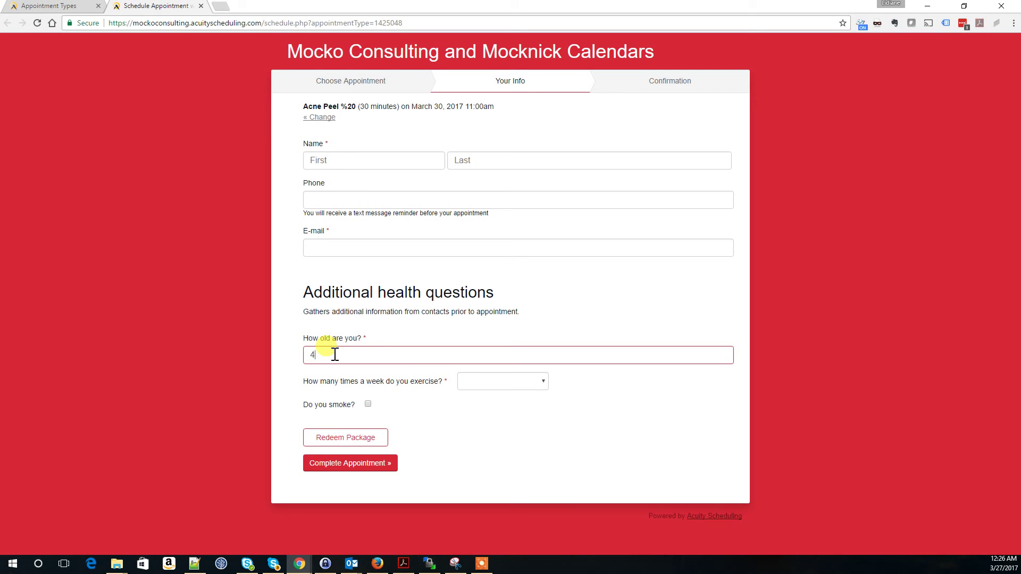
{"action": "left_click", "coordinate": [495, 384]}
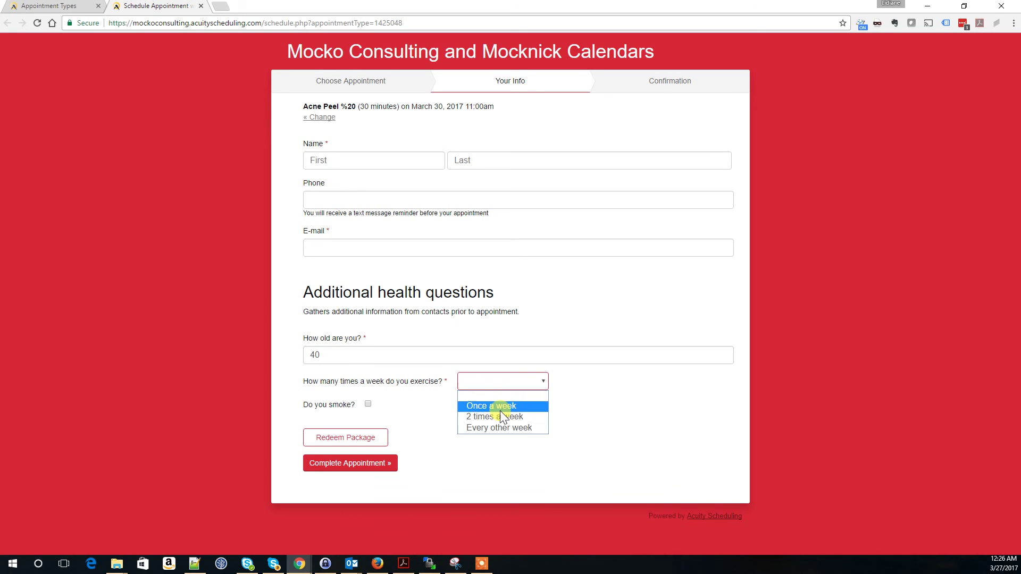
{"action": "left_click", "coordinate": [499, 417]}
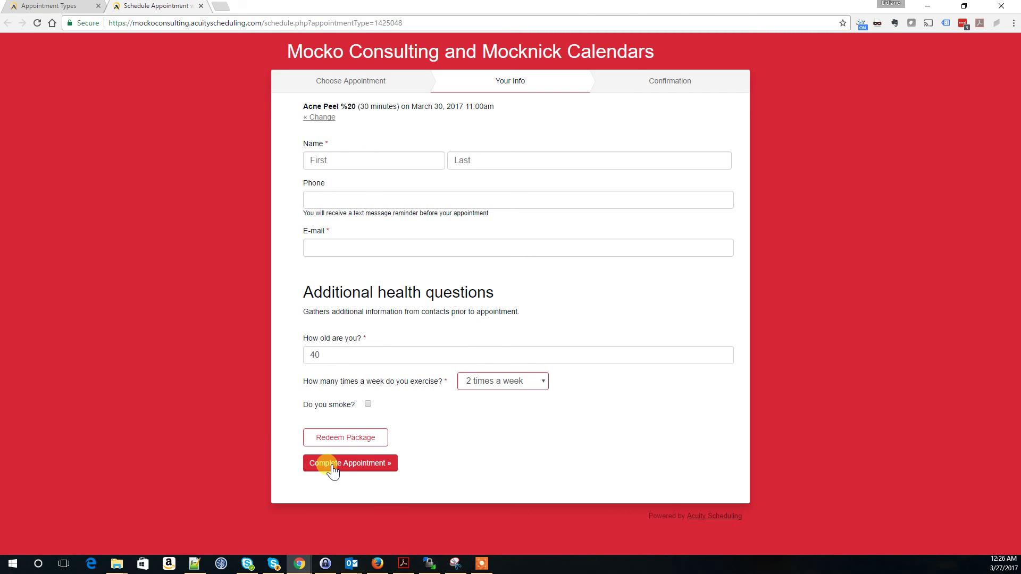
Step: Fill in the client's first name, last name and phone number, using autofill suggestions
{"action": "left_click", "coordinate": [357, 160]}
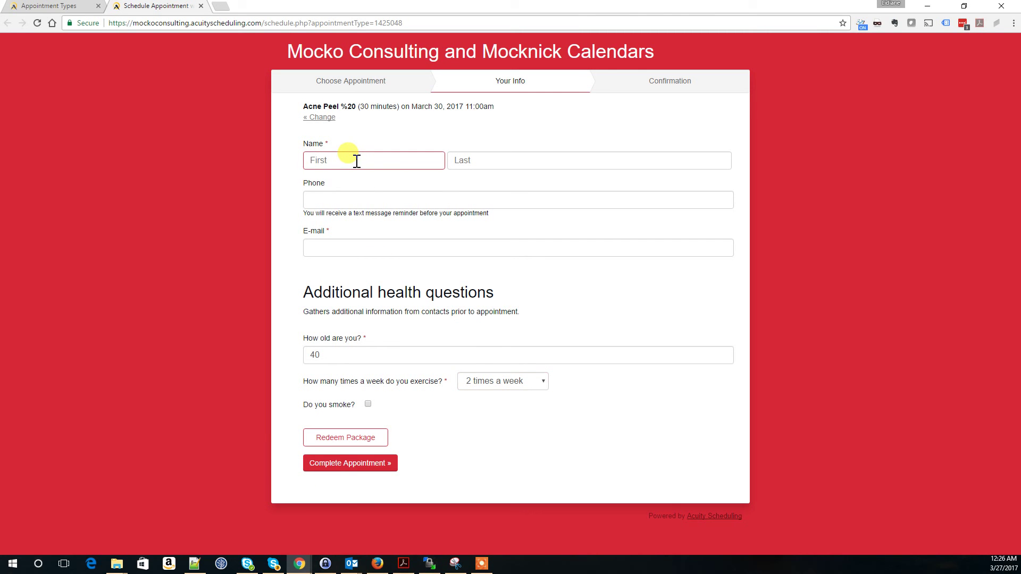
{"action": "type", "text": "mari"}
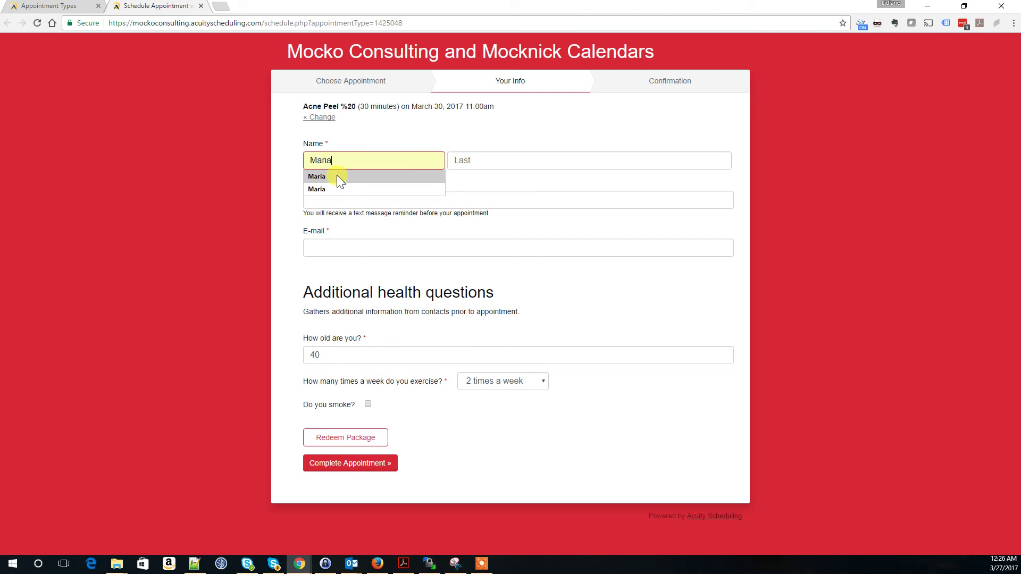
{"action": "left_click", "coordinate": [337, 176]}
{"action": "left_click", "coordinate": [501, 160]}
{"action": "type", "text": "Cla"}
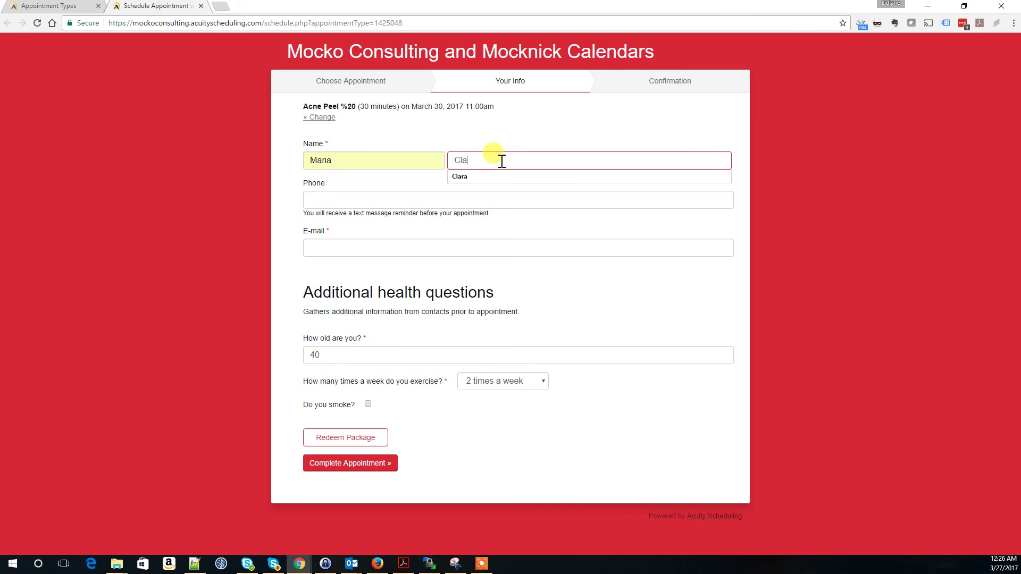
{"action": "type", "text": "ra"}
{"action": "left_click", "coordinate": [319, 200]}
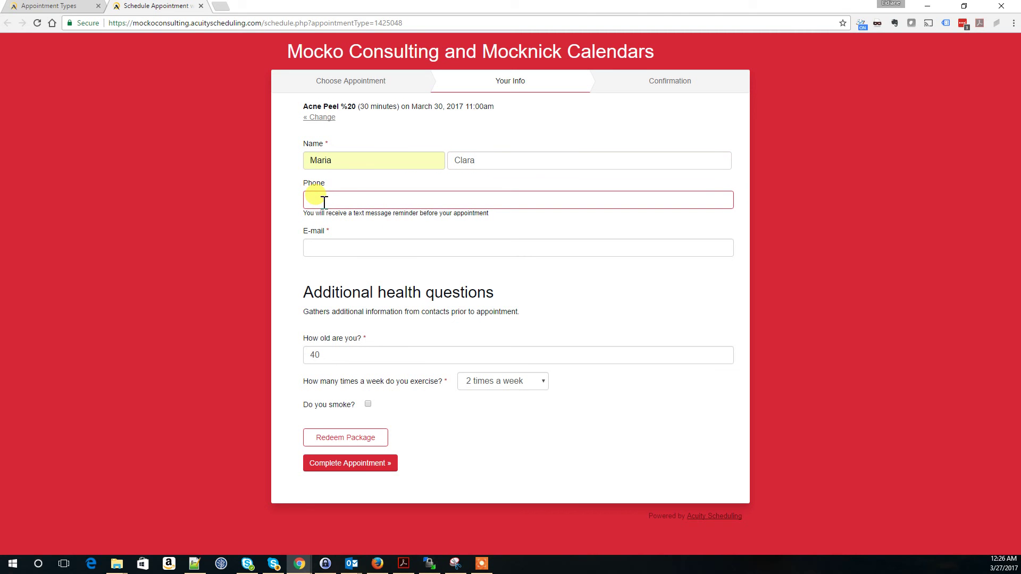
{"action": "type", "text": "719"}
{"action": "left_click", "coordinate": [319, 212]}
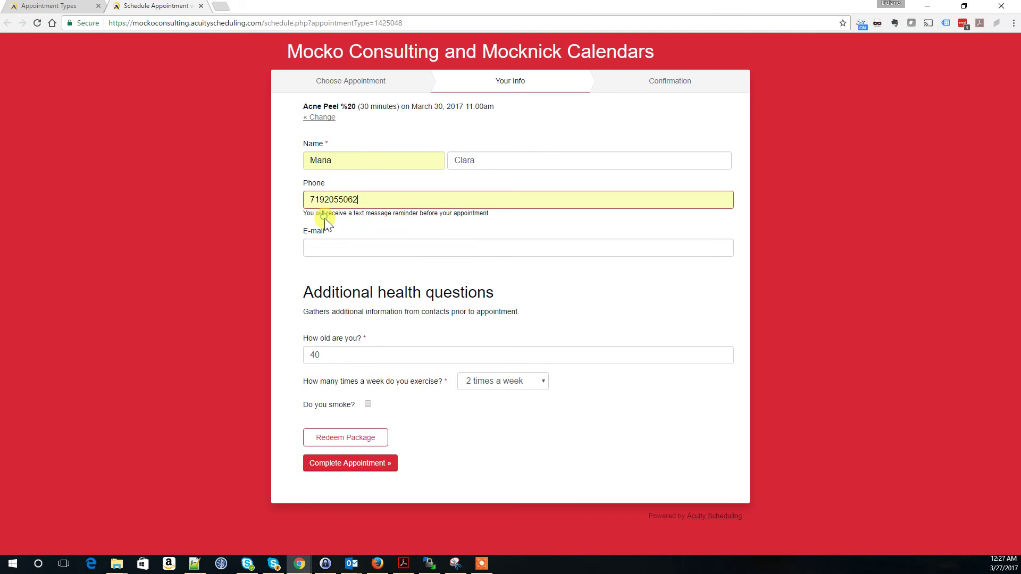
Step: Enter the client's e-mail from autofill and complete the Acne Peel %20 test booking
{"action": "left_click", "coordinate": [323, 243]}
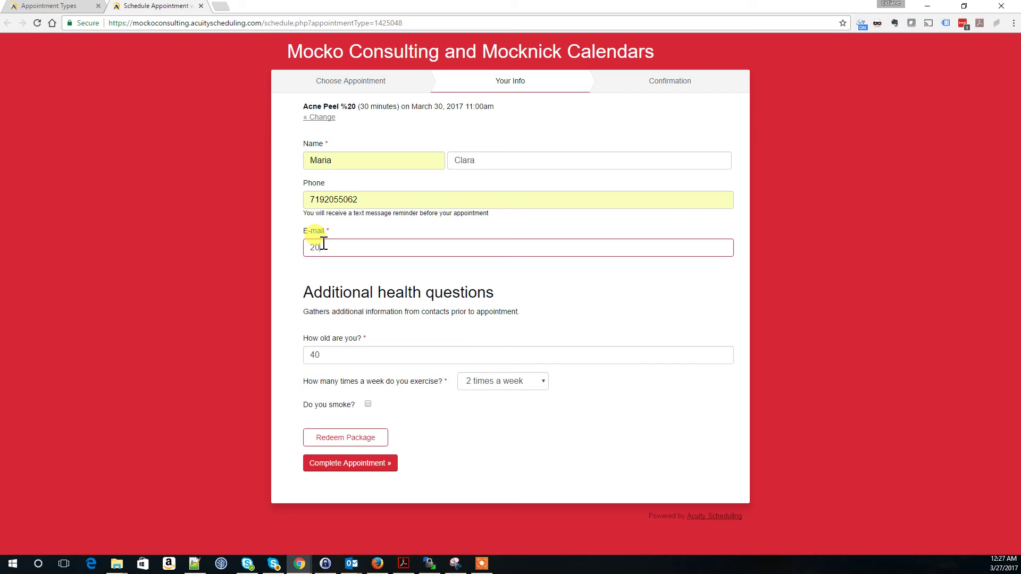
{"action": "type", "text": "dev"}
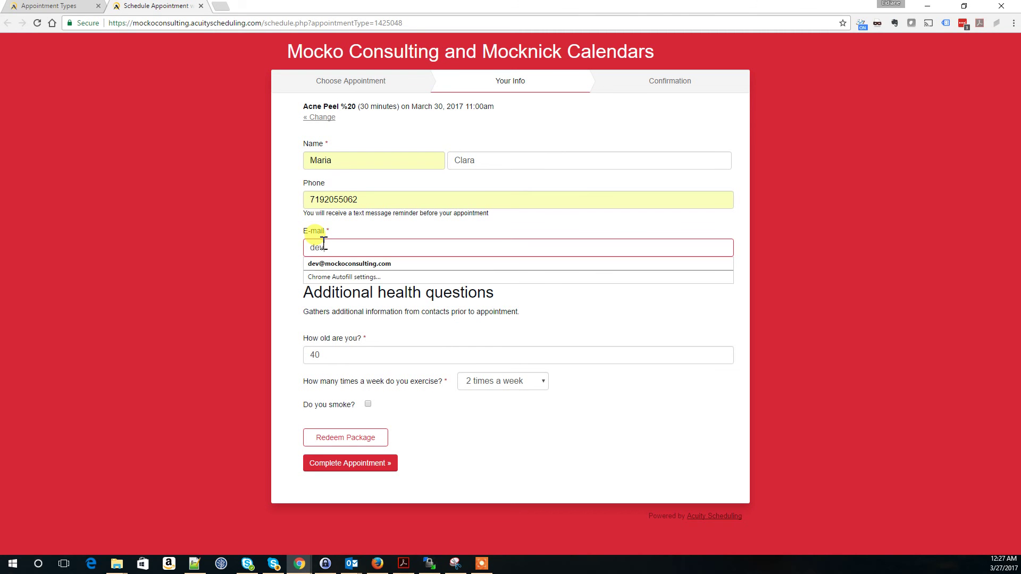
{"action": "key", "text": "Down"}
{"action": "key", "text": "Return"}
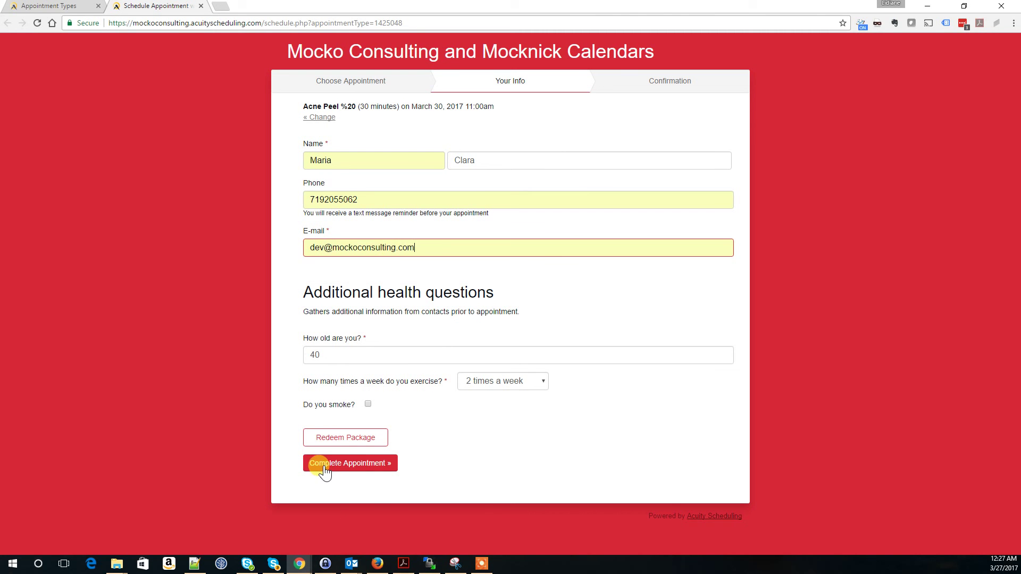
{"action": "left_click", "coordinate": [325, 465]}
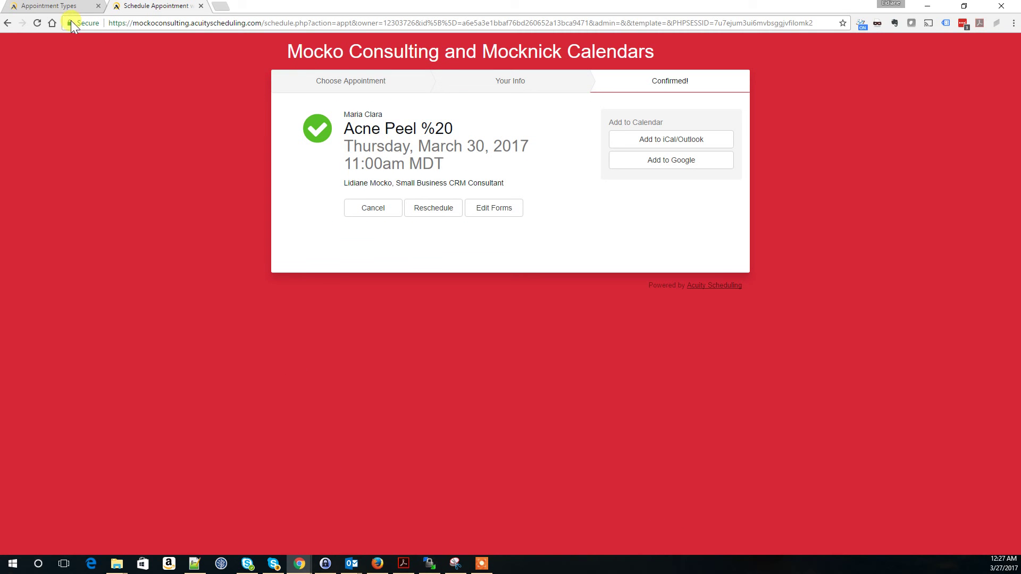
Step: In the admin tab, open the test client's record from Appointments > Client List
{"action": "left_click", "coordinate": [58, 11]}
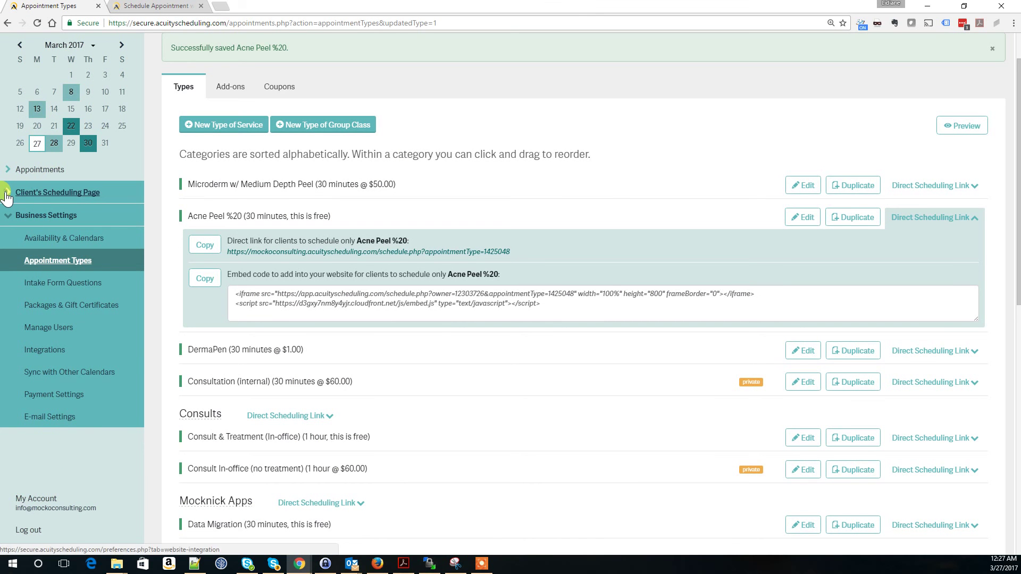
{"action": "left_click", "coordinate": [11, 200]}
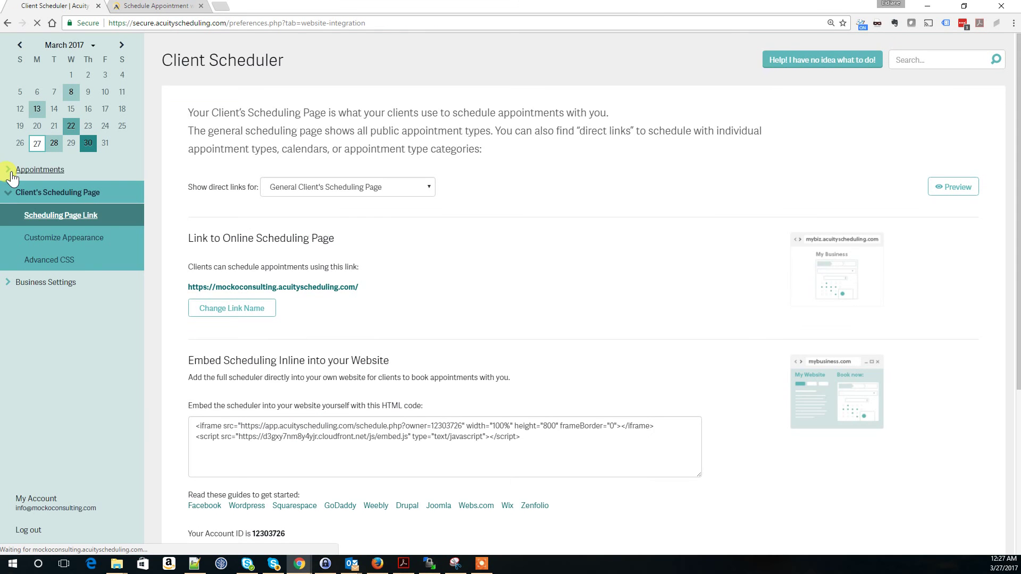
{"action": "left_click", "coordinate": [10, 173]}
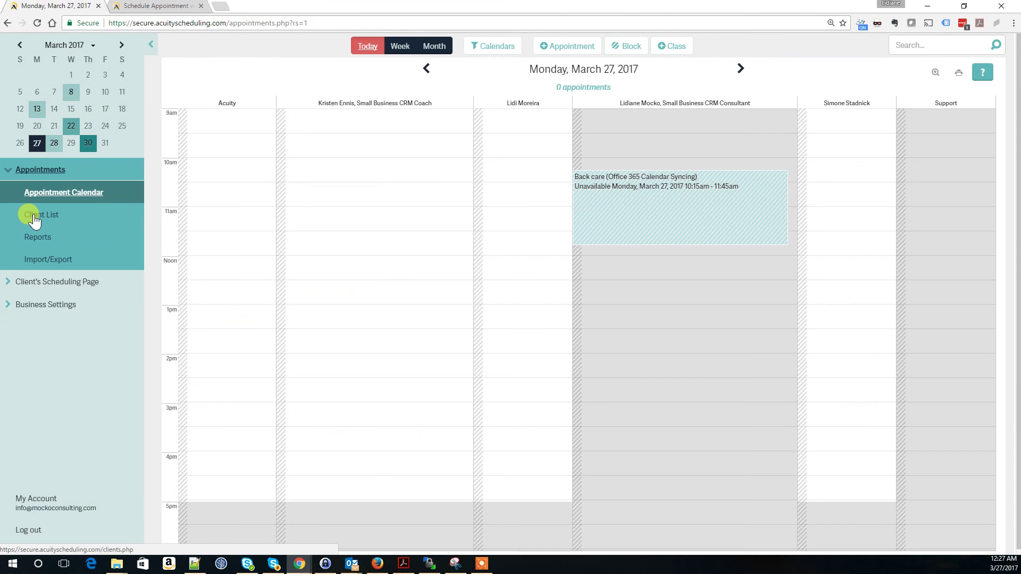
{"action": "left_click", "coordinate": [34, 218]}
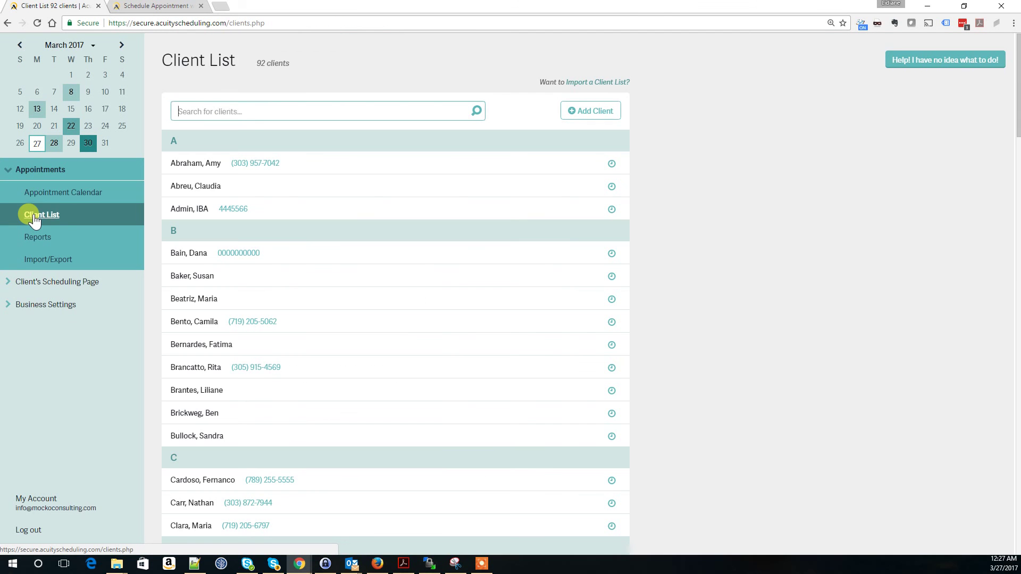
{"action": "left_click", "coordinate": [230, 112]}
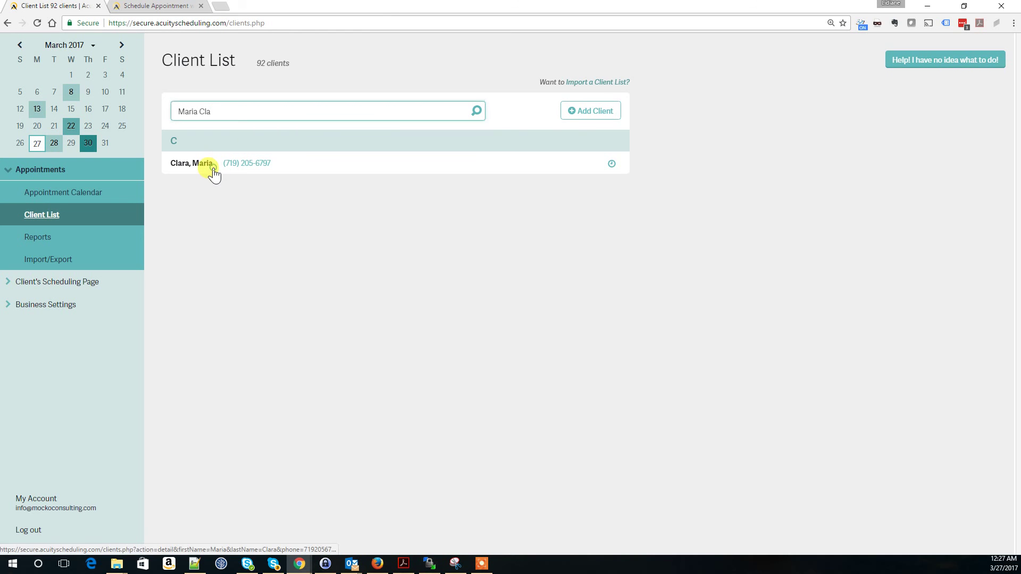
{"action": "left_click", "coordinate": [213, 170]}
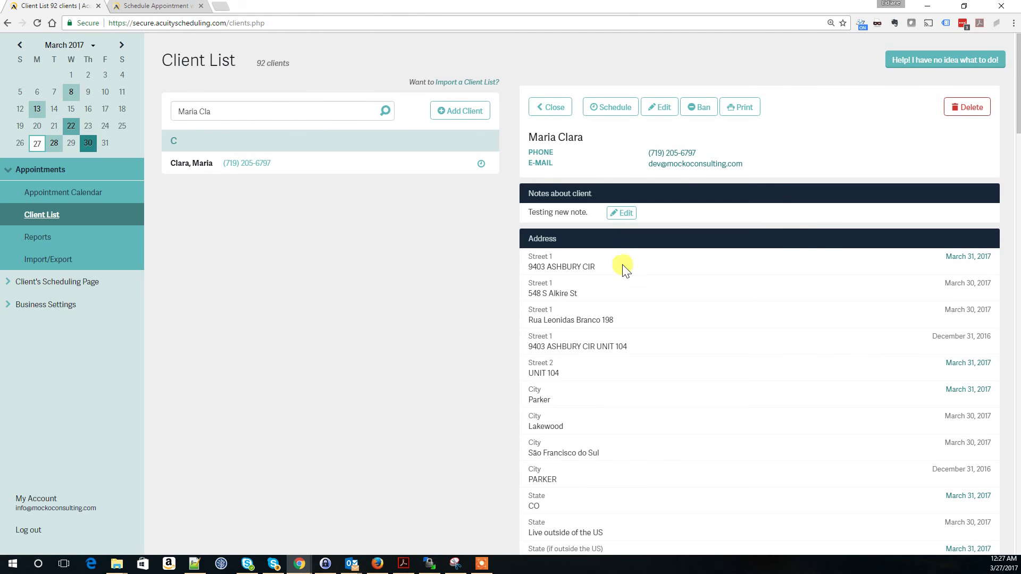
Step: Scroll to Additional health questions and check the answers 40 and '2 times a week'
{"action": "scroll", "coordinate": [701, 294], "scroll_direction": "down", "scroll_amount": 2}
{"action": "scroll", "coordinate": [701, 294], "scroll_direction": "down", "scroll_amount": 7}
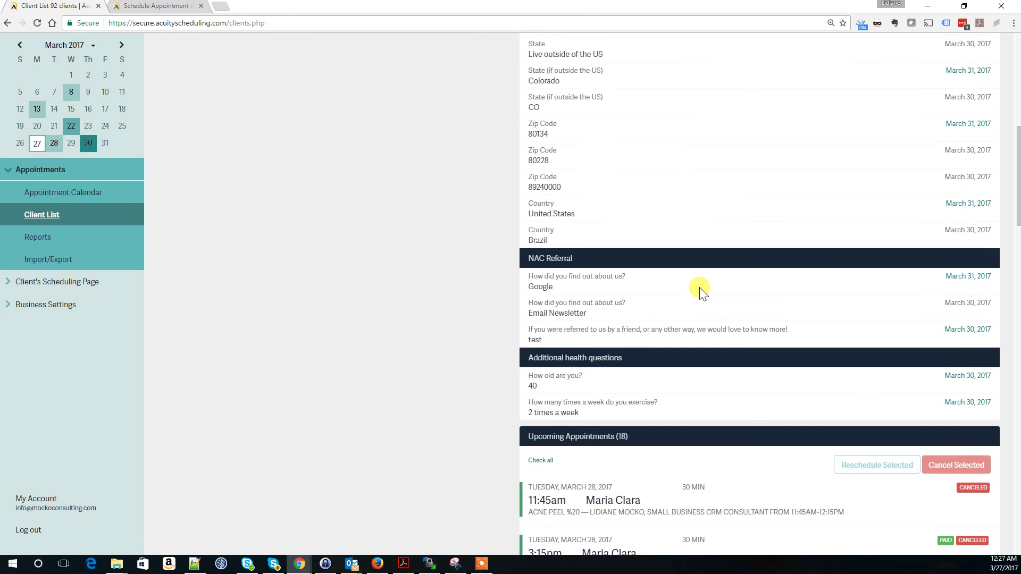
{"action": "scroll", "coordinate": [700, 290], "scroll_direction": "down", "scroll_amount": 3}
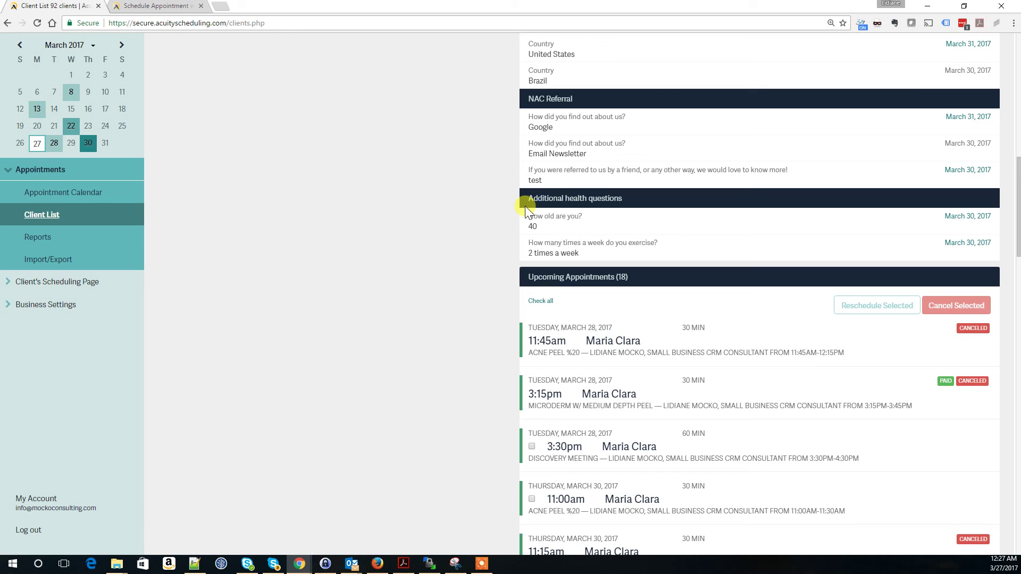
{"action": "mouse_move", "coordinate": [524, 215]}
{"action": "left_mouse_down"}
{"action": "mouse_move", "coordinate": [664, 248]}
{"action": "mouse_move", "coordinate": [525, 215]}
{"action": "left_mouse_up"}
{"action": "left_click", "coordinate": [650, 245]}
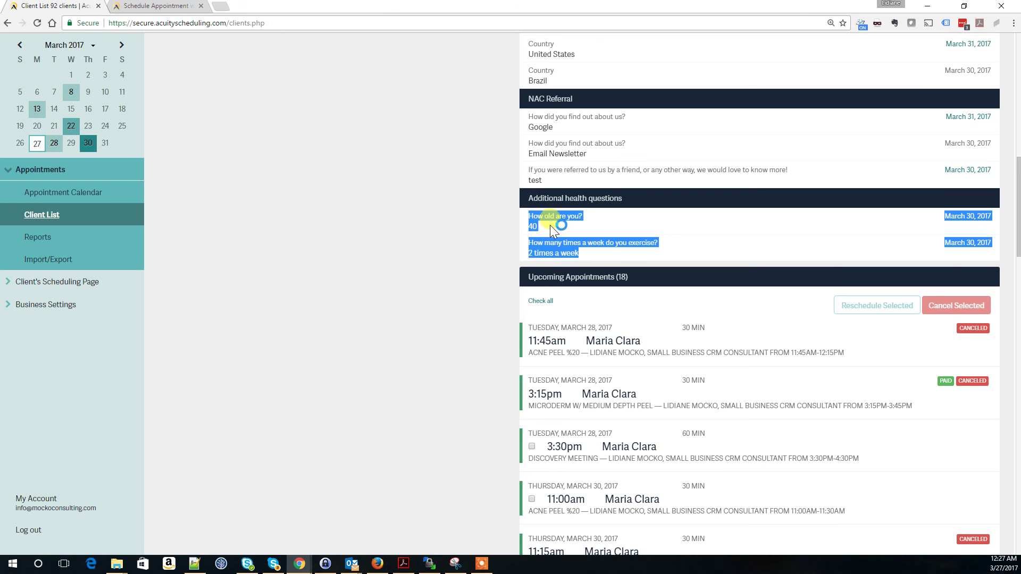
{"action": "left_click", "coordinate": [420, 232]}
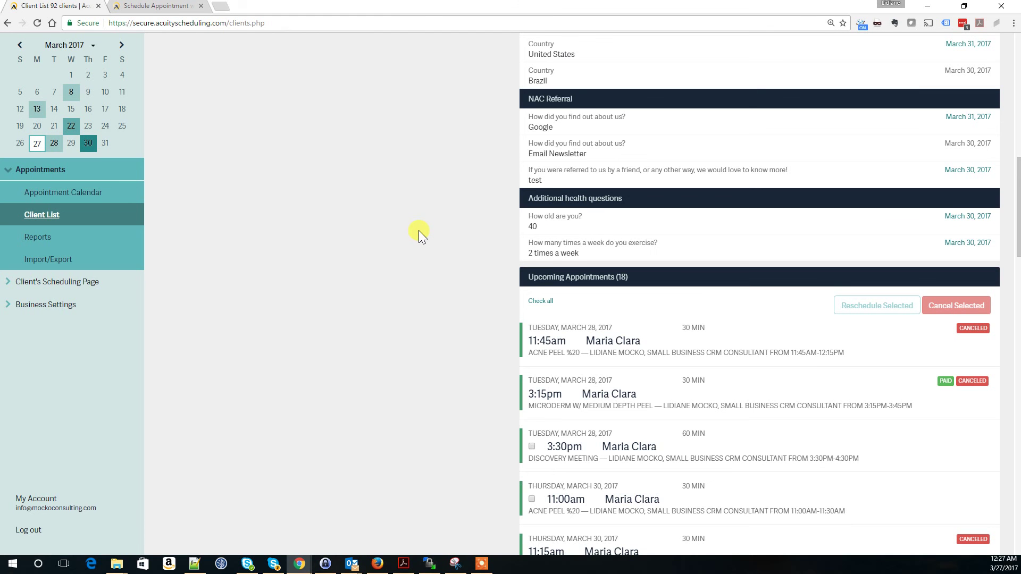